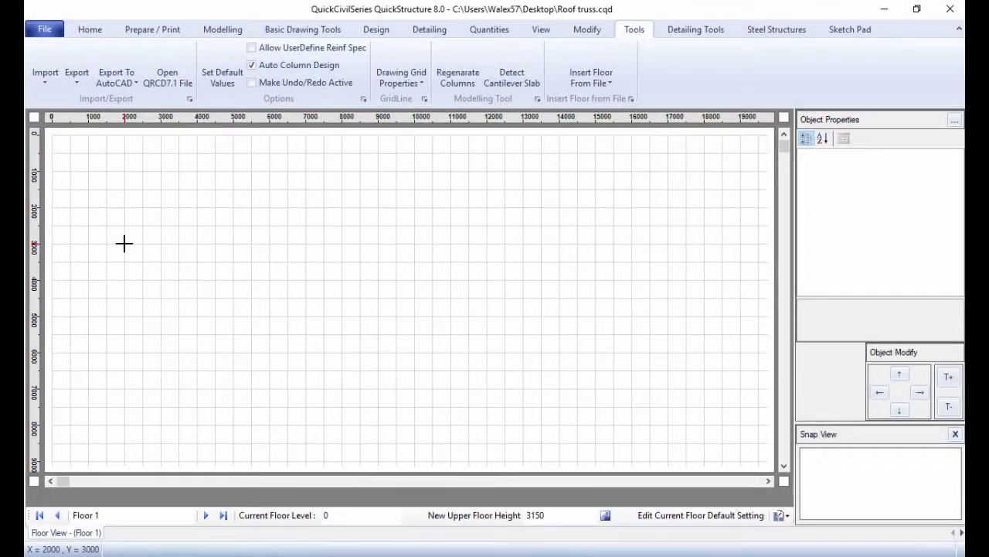
- Look over the Quantities and Steel Structures tools, then bring up the Tools tab's Drawing Grid Properties options
click(489, 30)
click(780, 31)
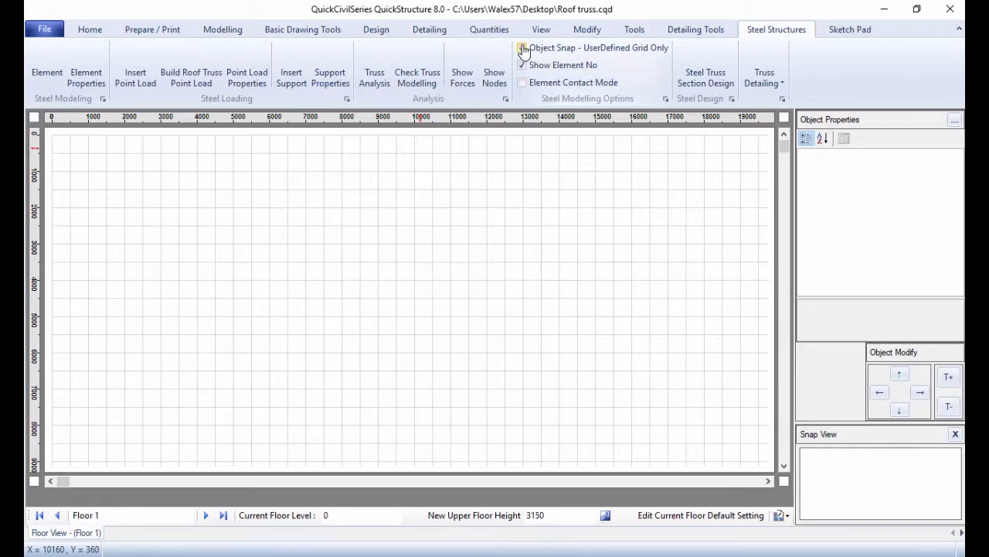
click(636, 34)
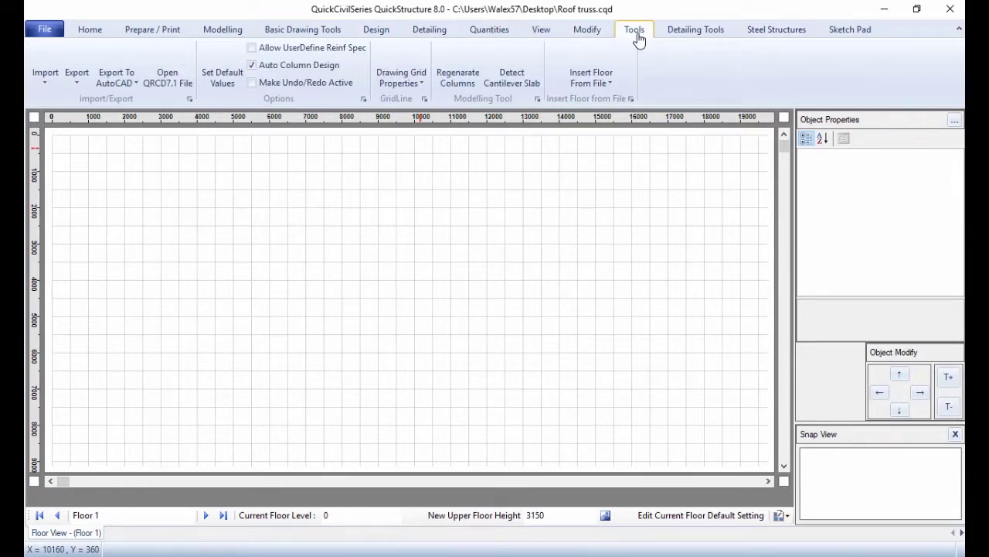
click(420, 87)
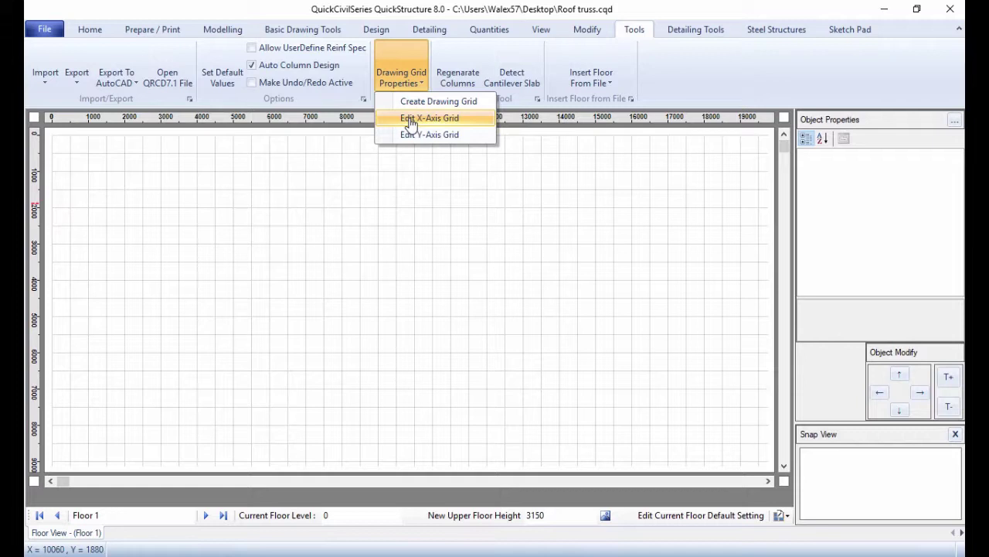
- Create a new drawing grid with X-axis lines at 2000 and 4000
click(410, 124)
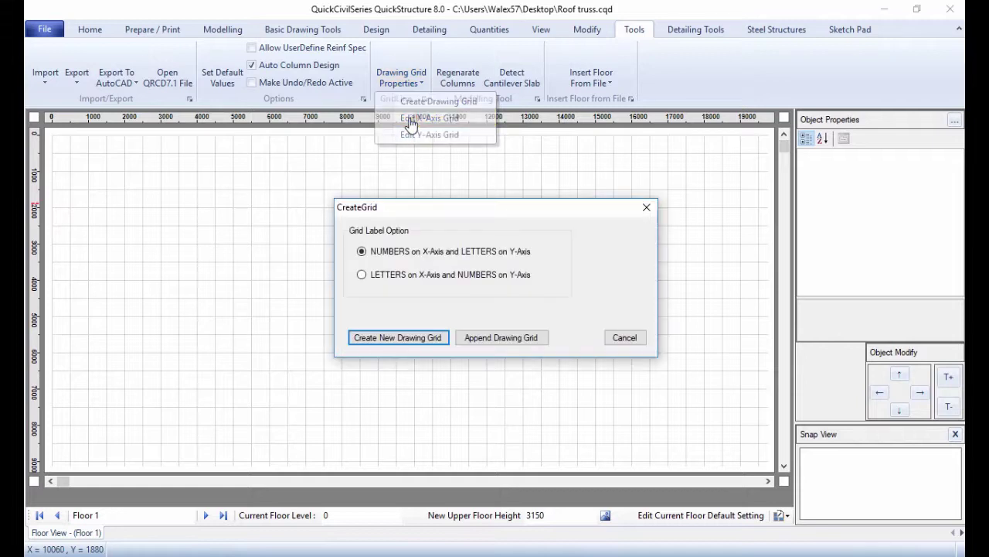
click(416, 340)
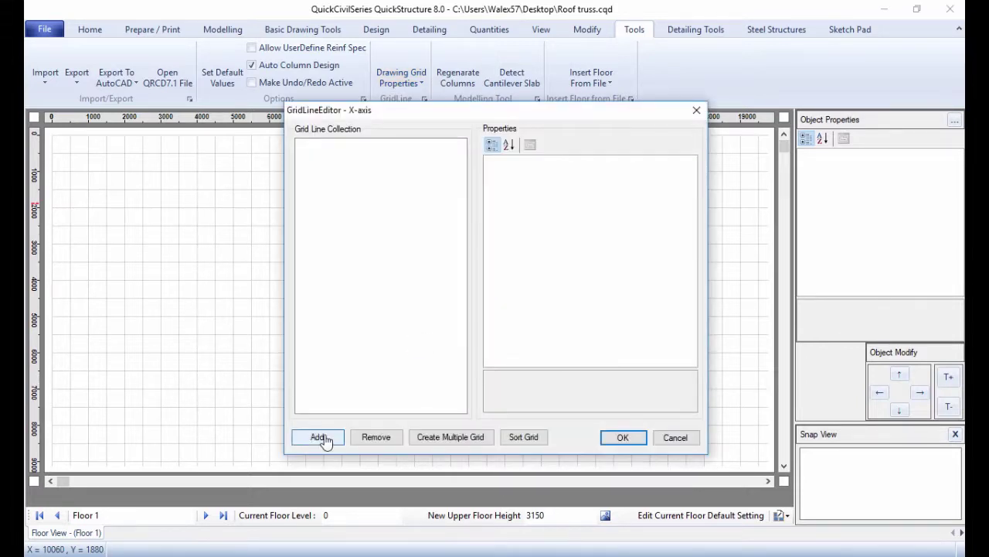
click(325, 439)
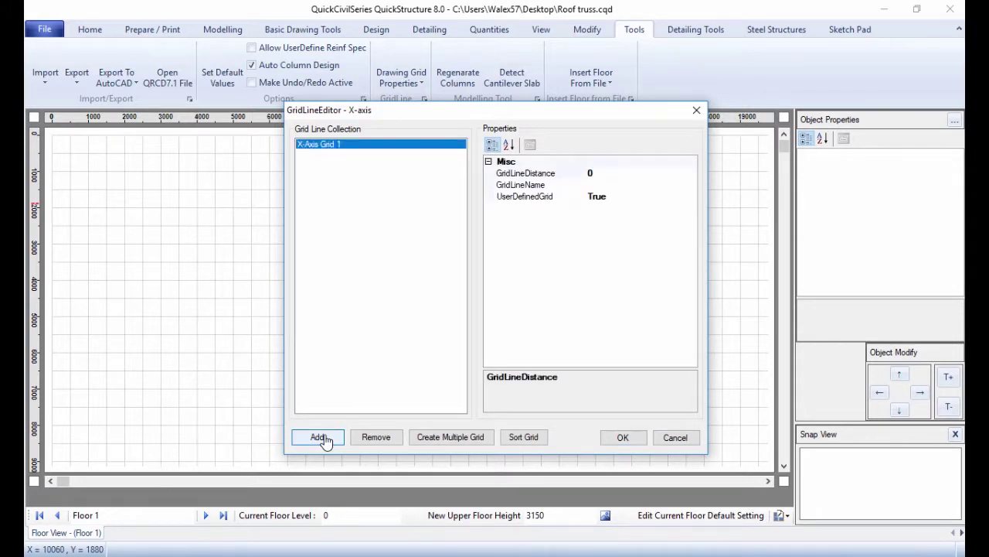
click(592, 174)
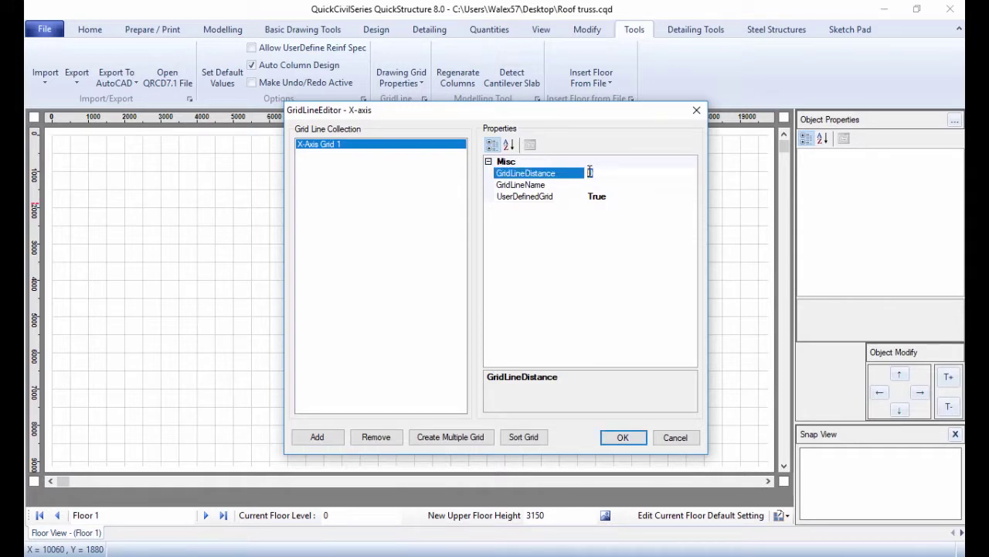
text(2000)
click(321, 438)
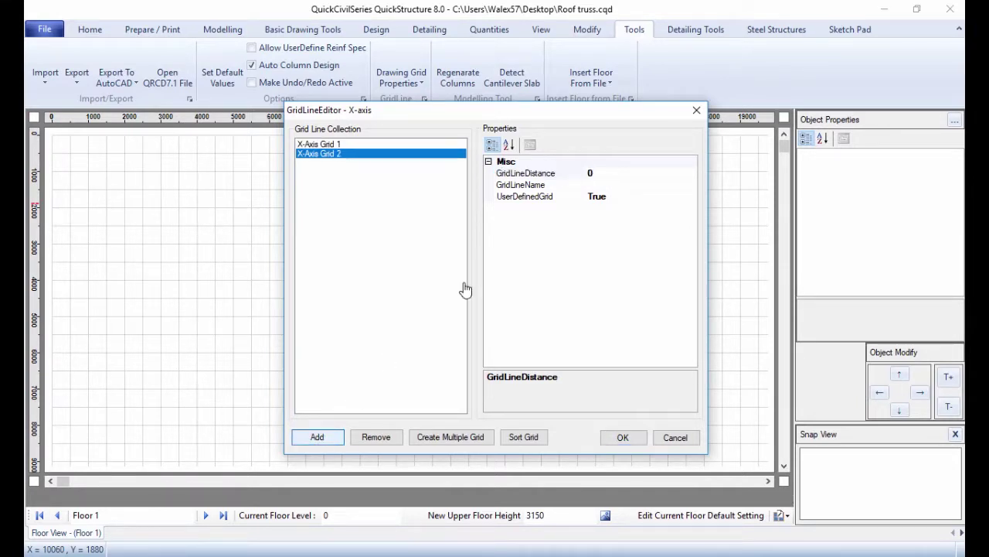
click(592, 174)
click(590, 175)
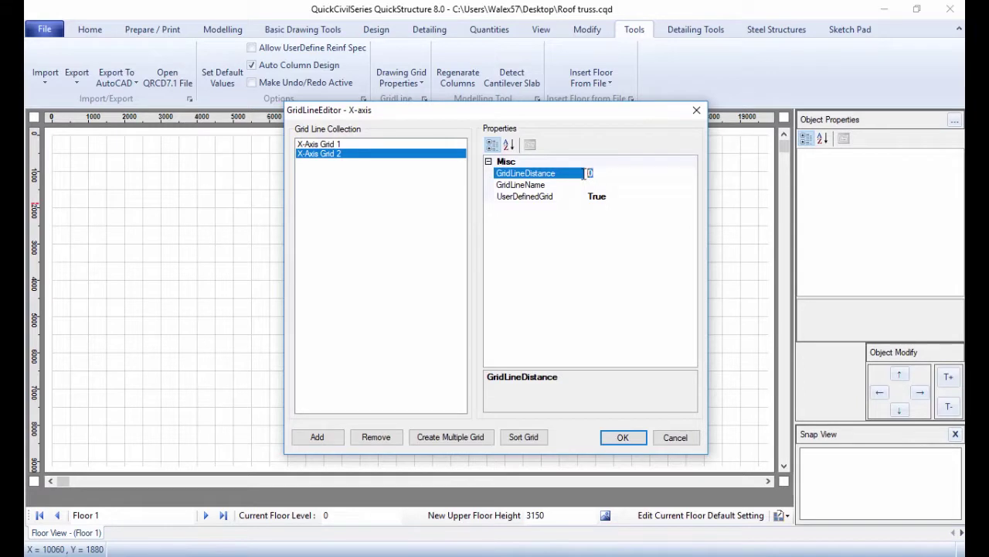
text(4000)
- Add X-axis lines at 6000, 8000 and 10000 and apply the grid
click(379, 434)
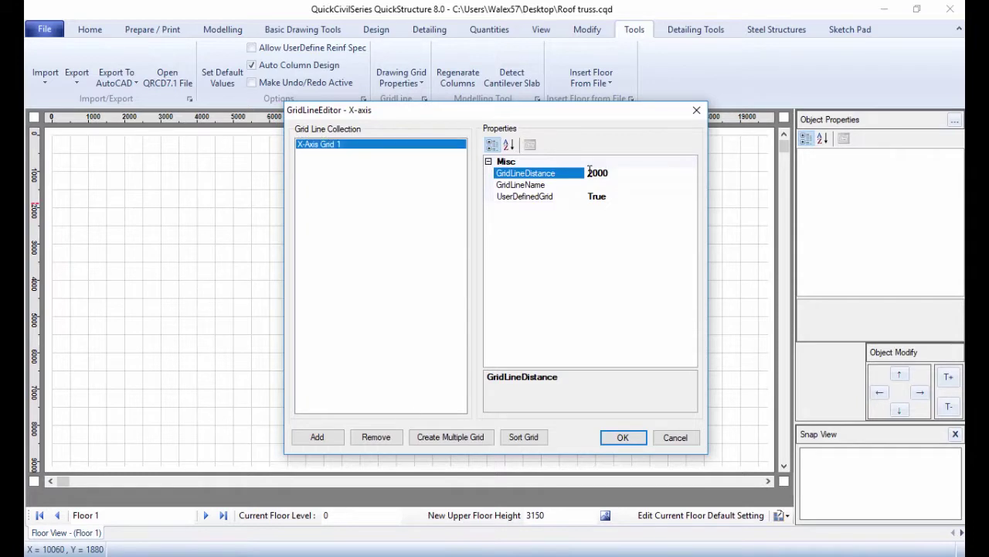
key(BackSpace)
key(BackSpace)
key(BackSpace)
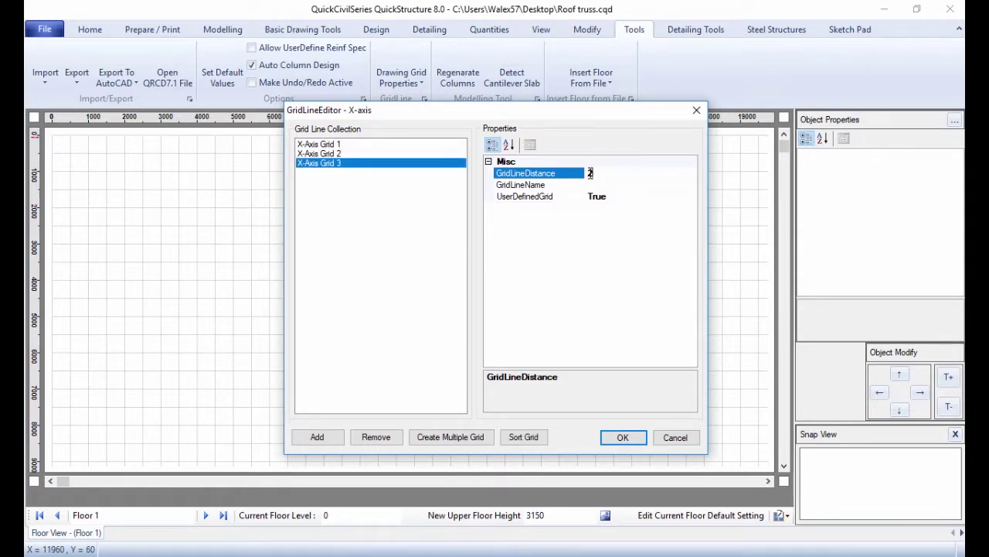
text(000)
click(317, 437)
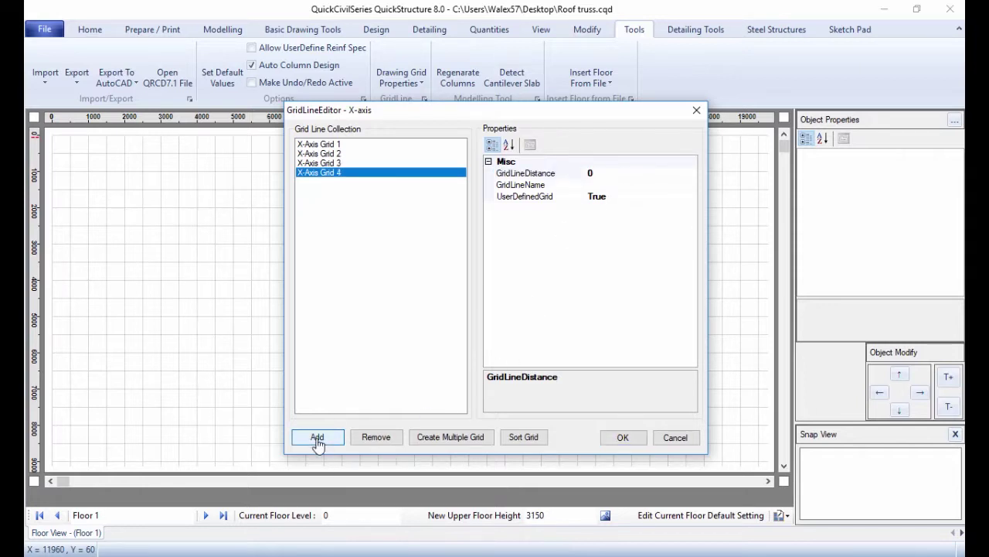
click(589, 172)
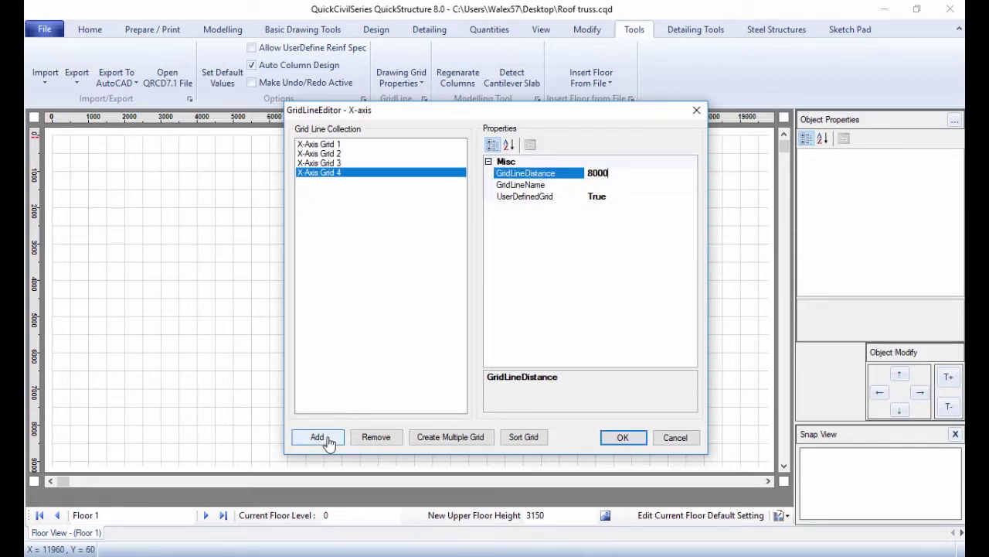
click(329, 438)
click(591, 173)
text(1000)
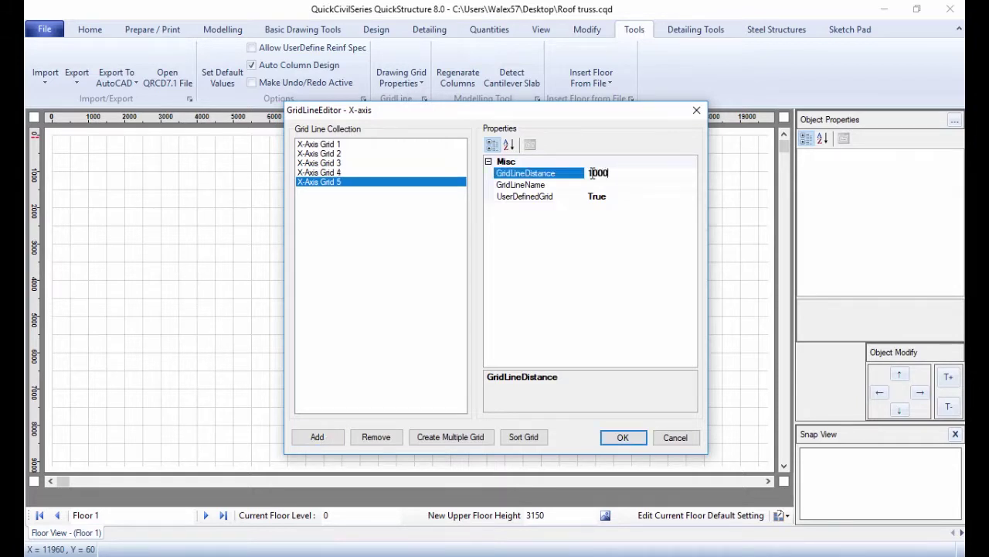
click(623, 438)
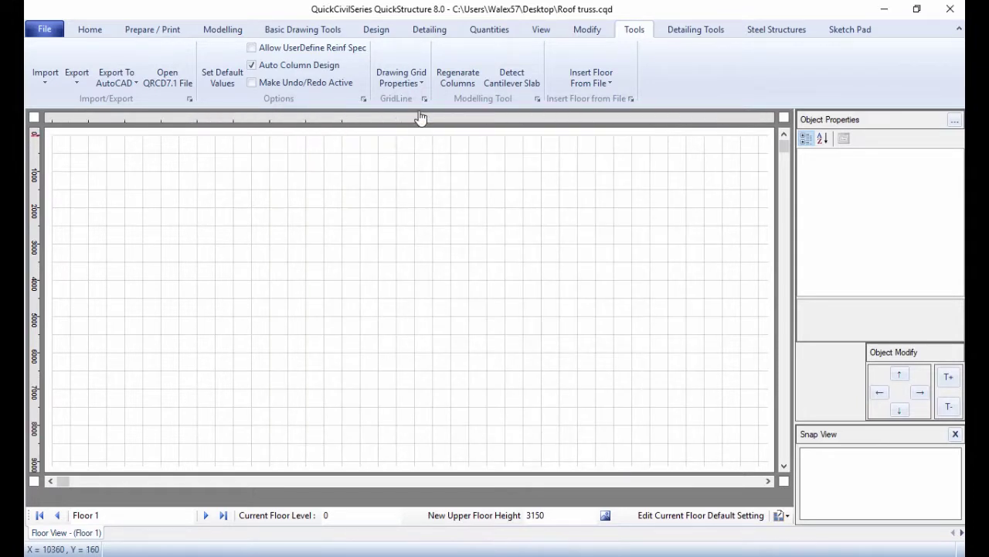
- Edit the Y-axis grid, adding lines at distances 2000 and 3500
click(418, 86)
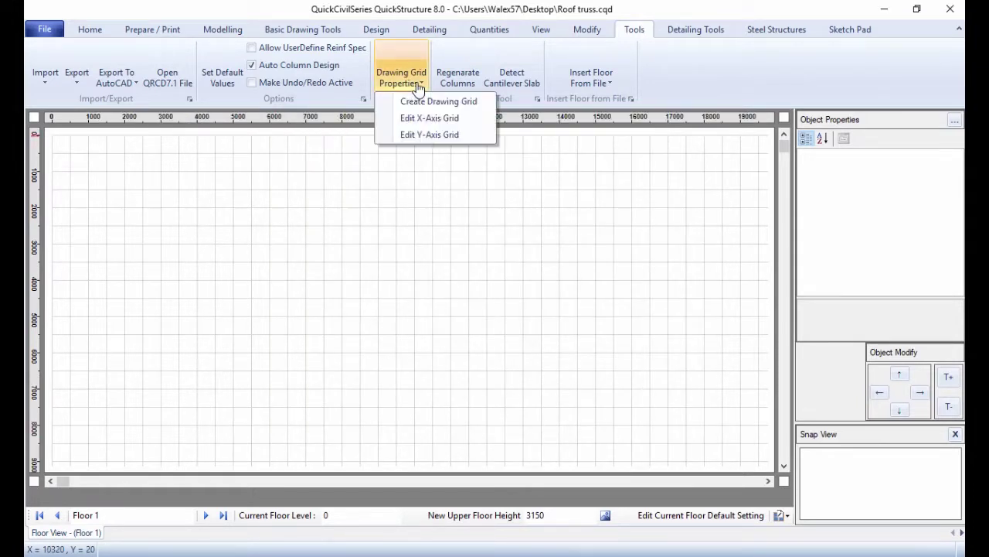
click(418, 135)
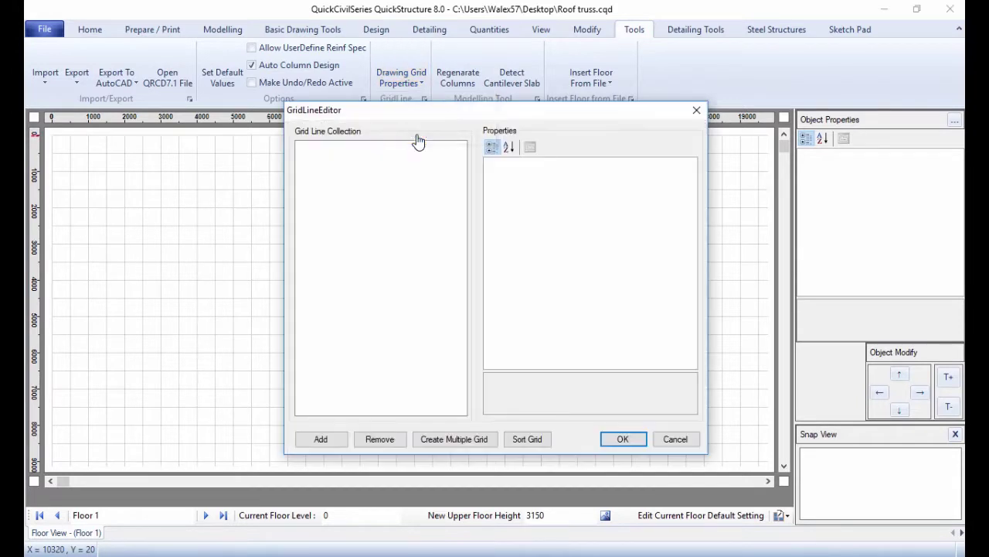
click(320, 439)
click(592, 177)
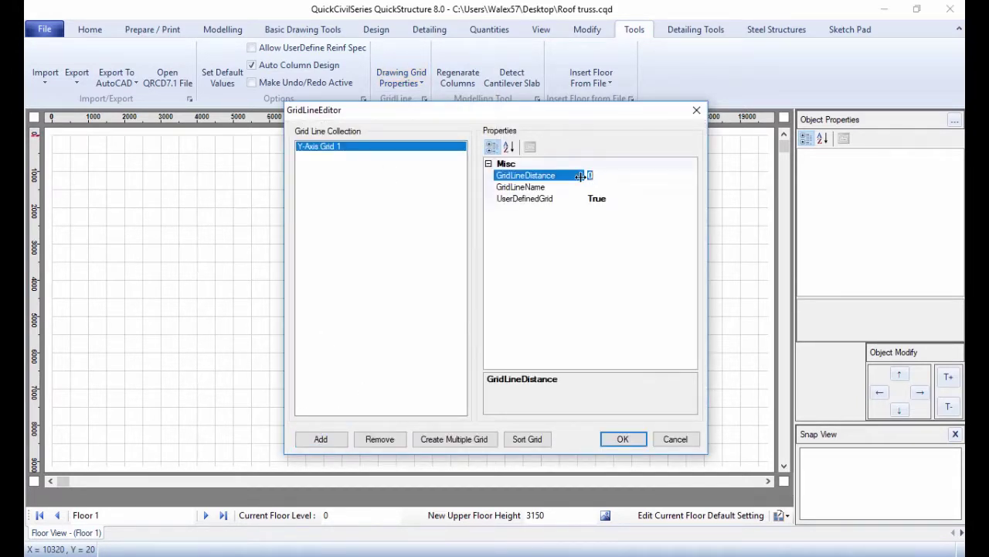
text(2000)
click(323, 440)
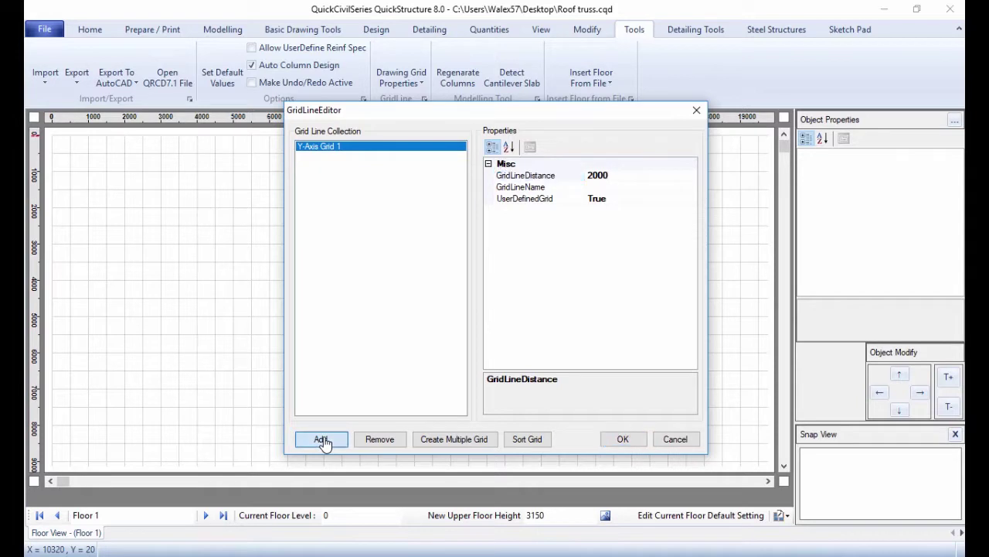
click(591, 176)
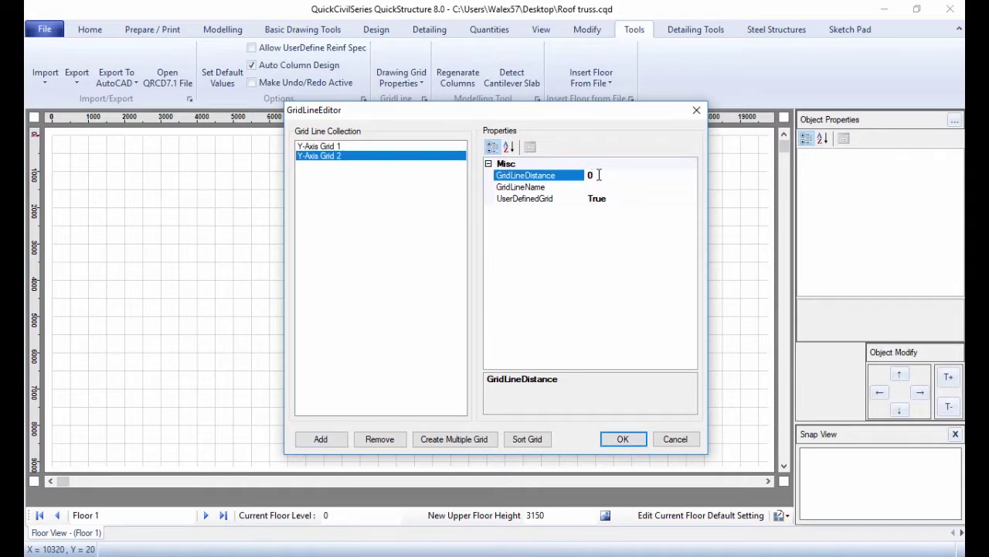
text(1500)
key(Return)
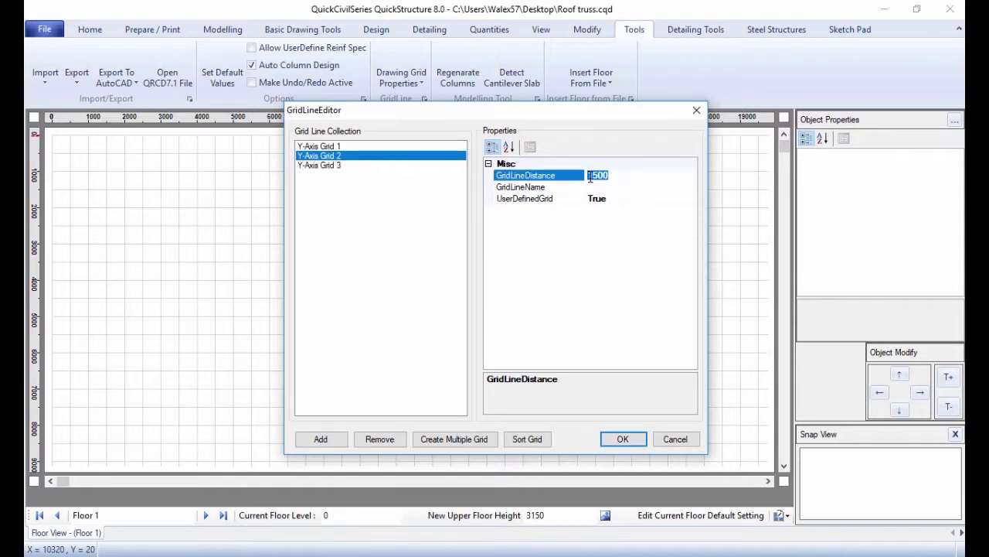
text(3500)
- Add a third Y-axis line at 5000 and apply the grid
click(301, 165)
click(592, 176)
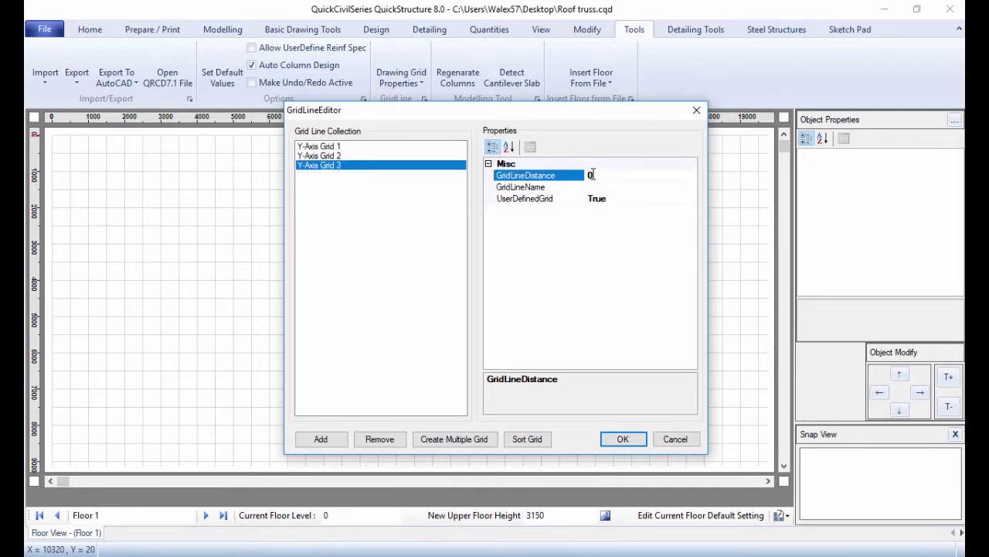
text(5)
drag(601, 175, 580, 175)
text(5000)
click(623, 438)
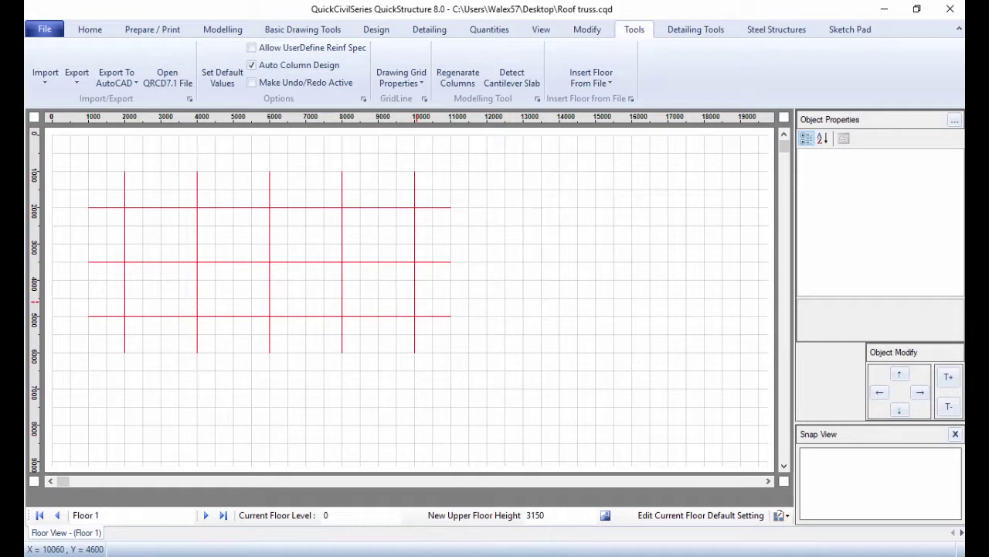
click(776, 32)
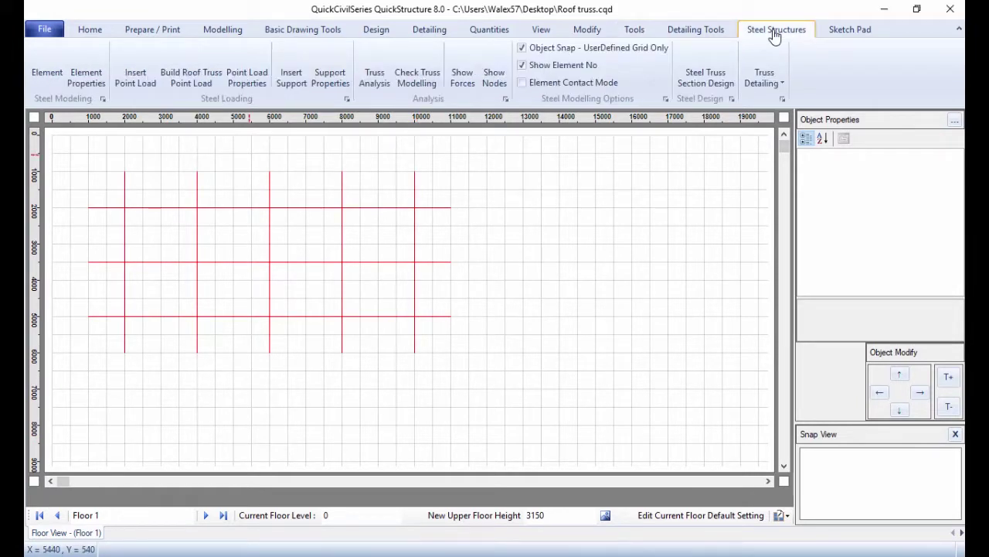
- Draw bottom chords E1 (2000–6000) and E2 (6000–10000) on the 5000 line, plus vertical E3 to 2000
click(47, 75)
click(126, 317)
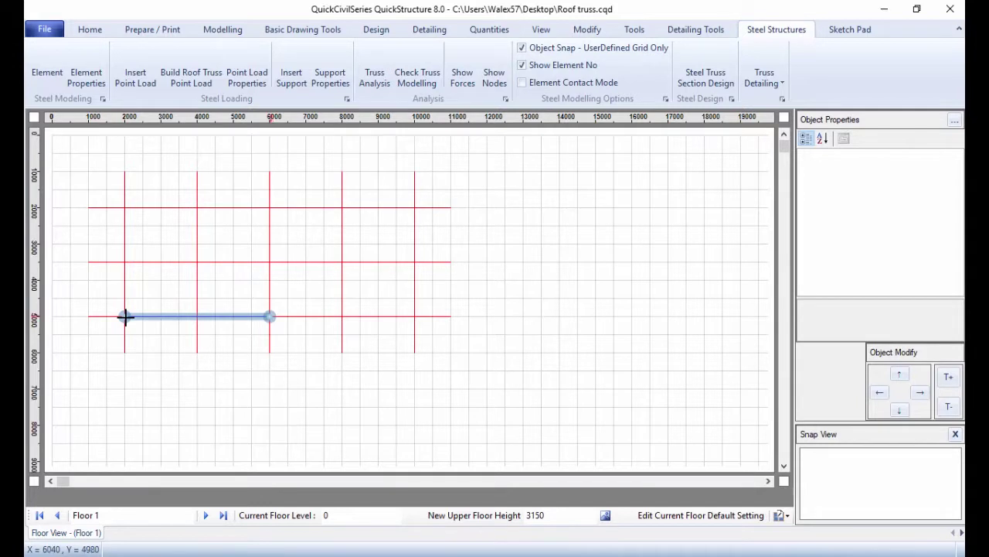
click(270, 316)
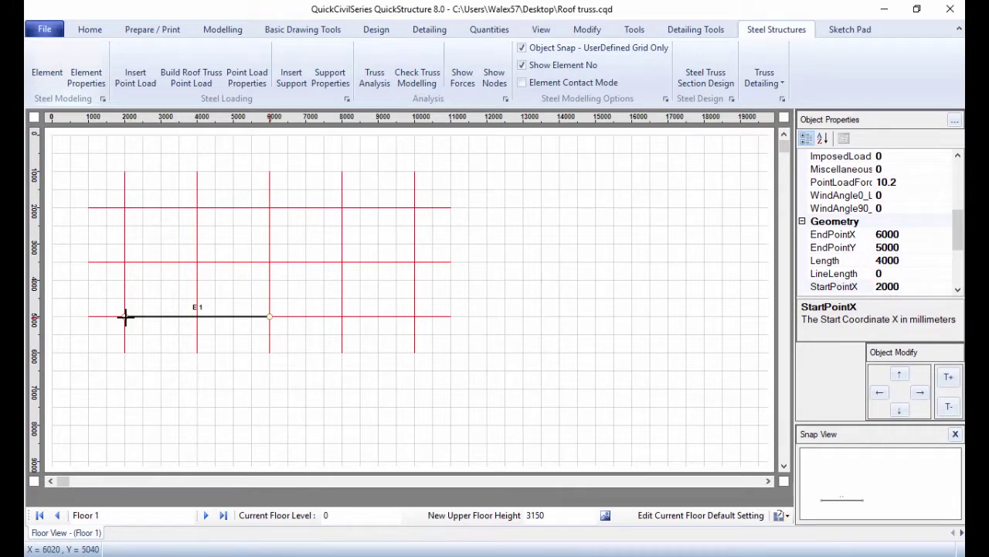
click(270, 316)
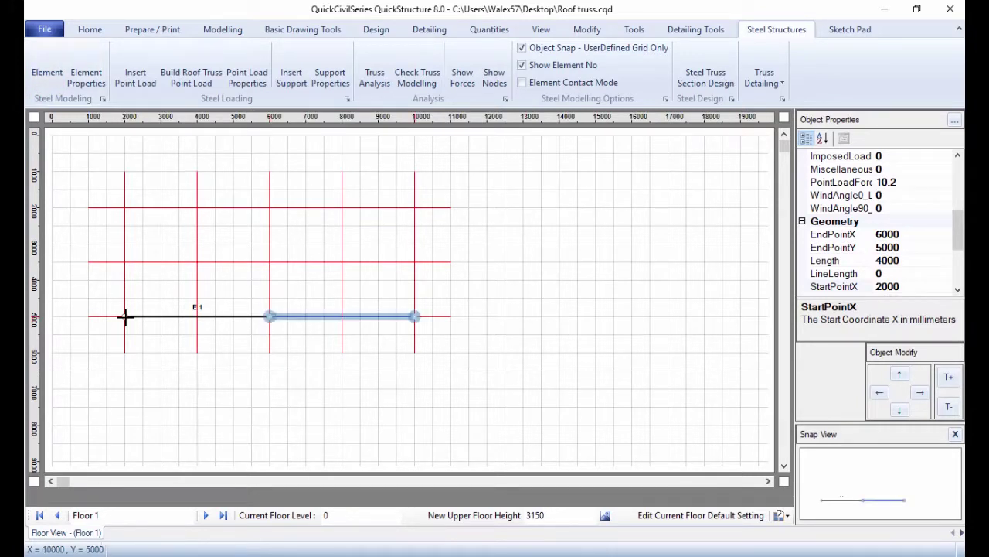
click(415, 316)
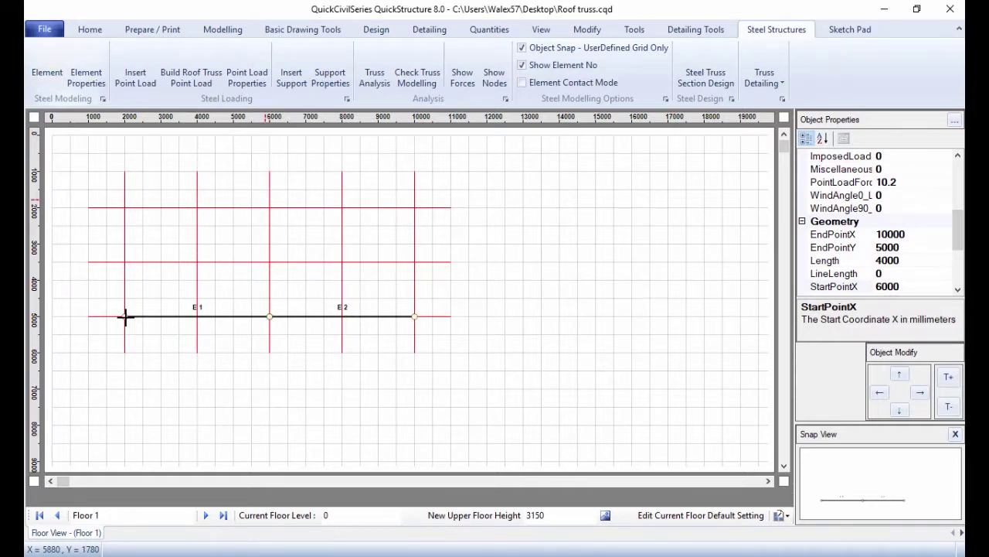
click(270, 207)
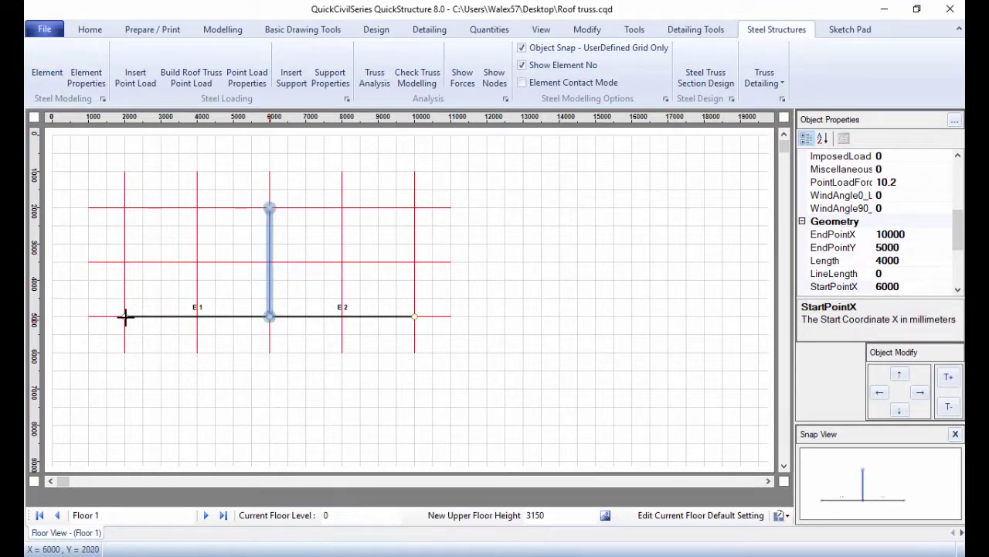
click(270, 316)
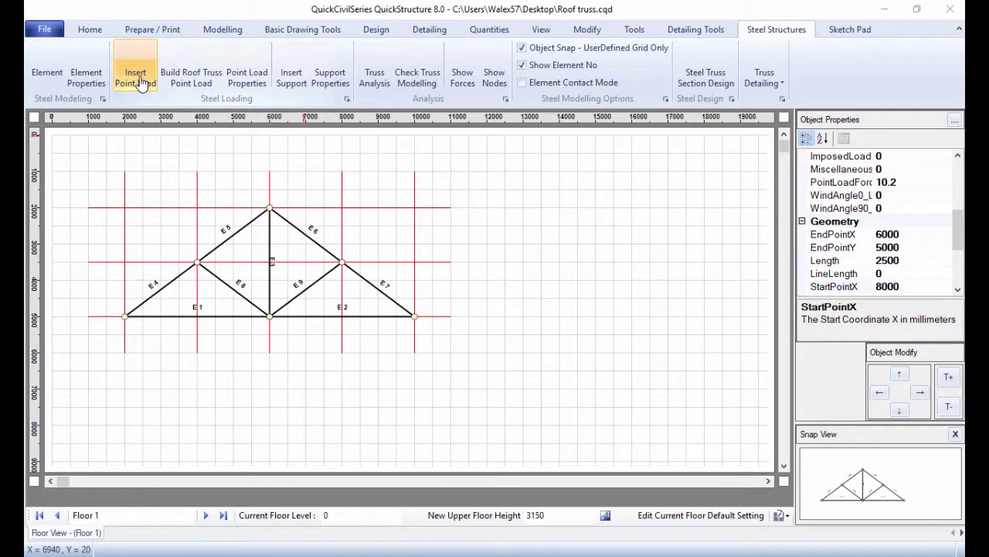
- Place a downward point load of 8.72 kN on the truss apex
click(138, 80)
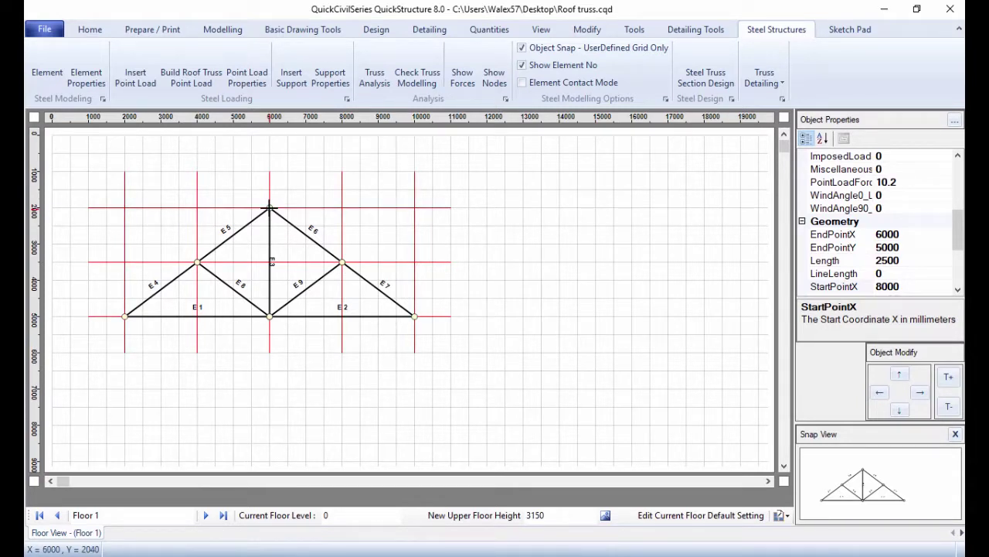
click(269, 207)
click(269, 172)
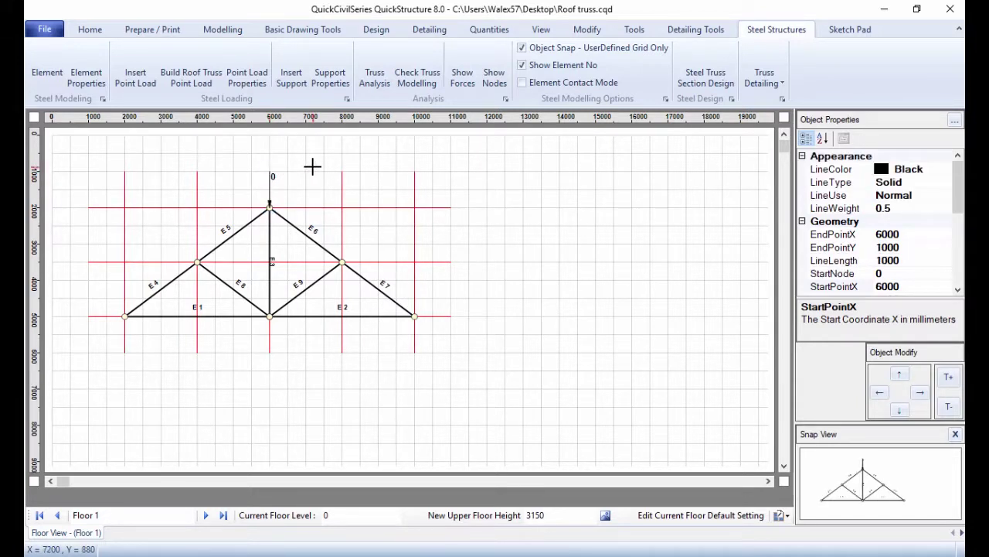
drag(957, 189, 958, 242)
click(878, 221)
text(8)
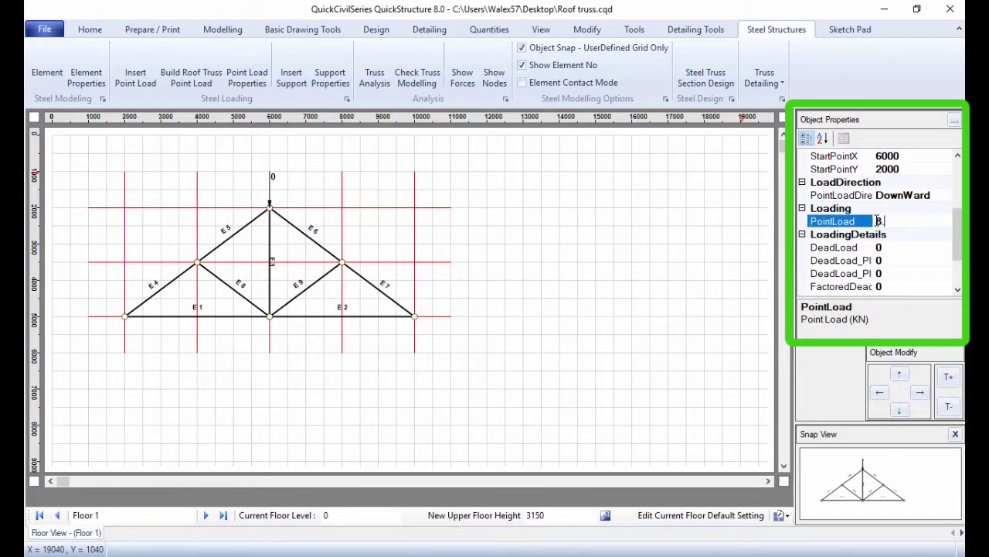
text(.72)
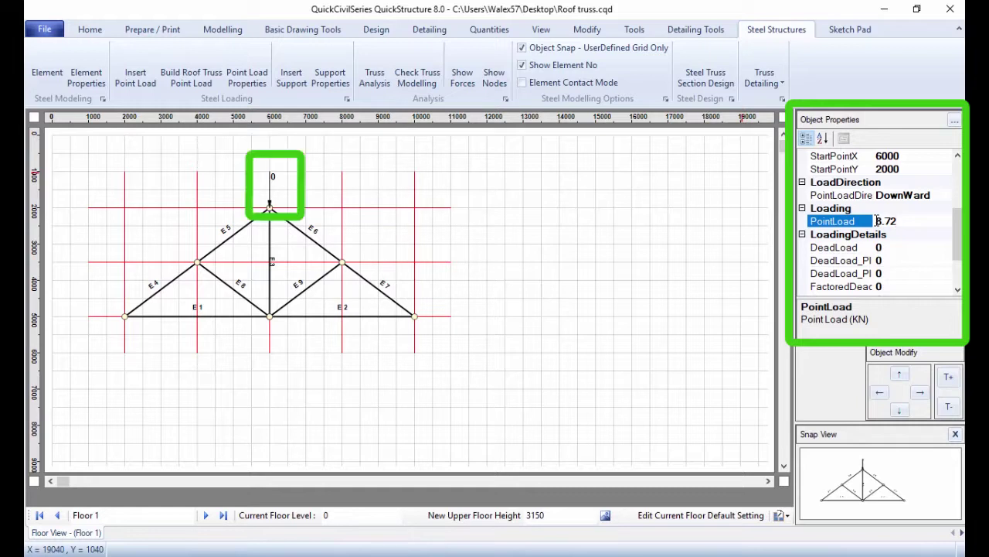
key(Return)
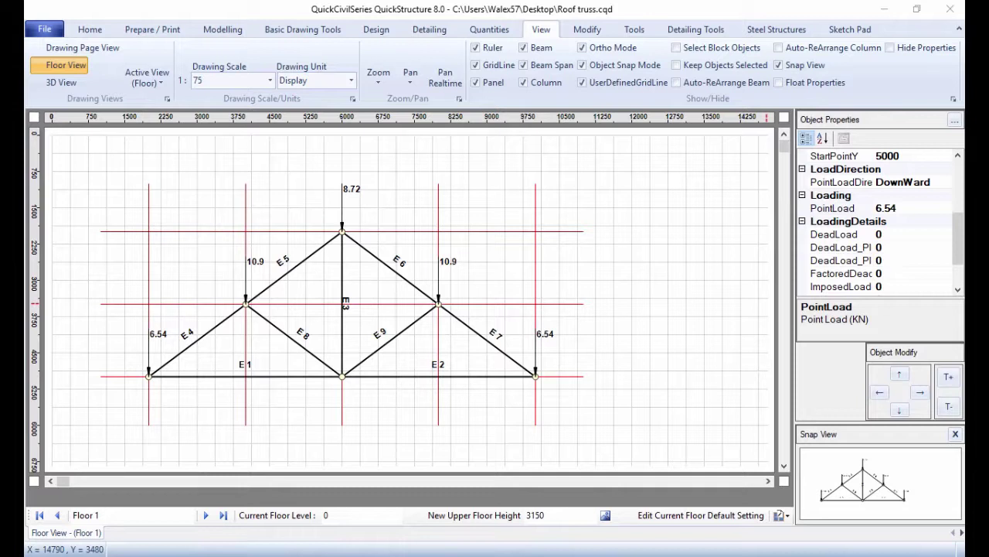
- Insert a pin support beneath the truss's left end node and start one at the right end
click(776, 29)
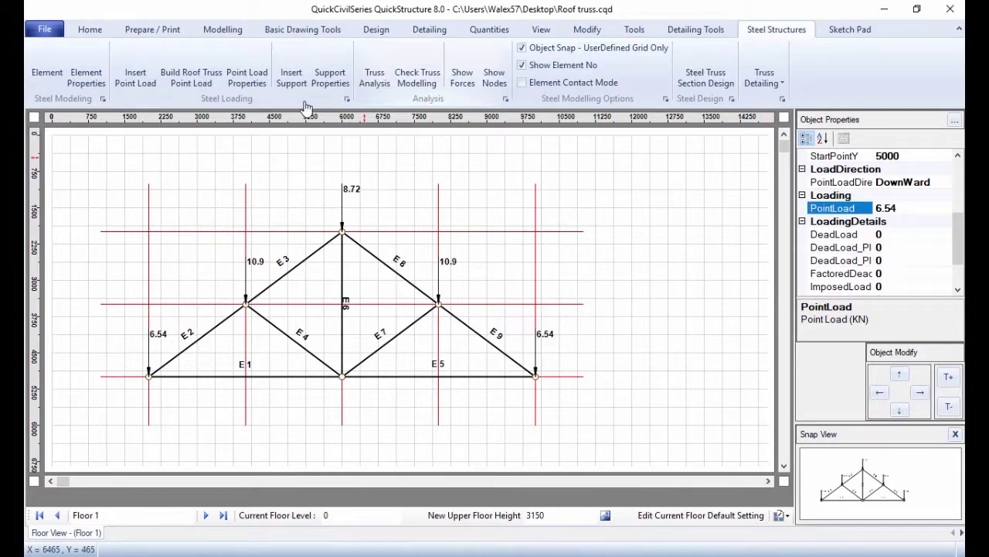
click(292, 77)
click(147, 376)
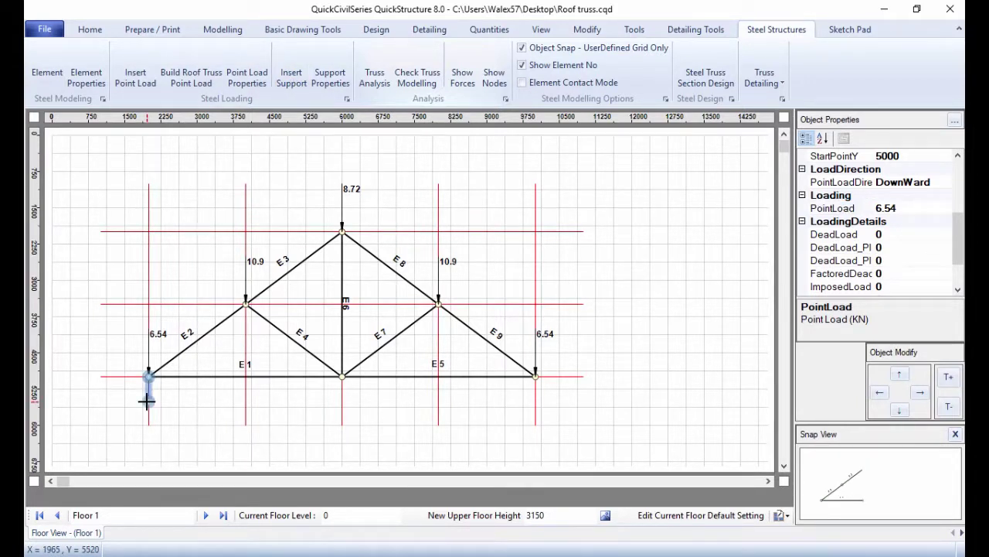
click(147, 400)
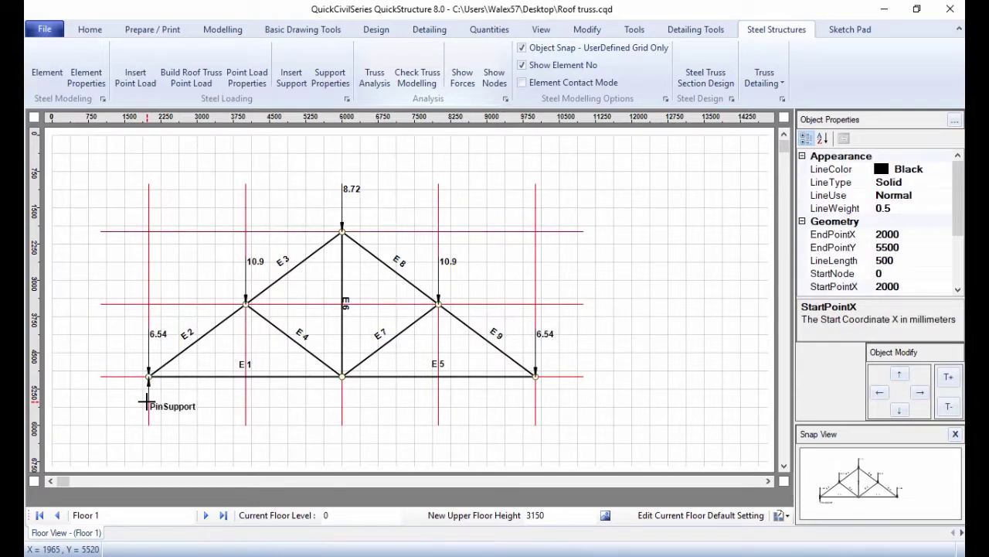
scroll(958, 255, down, 5)
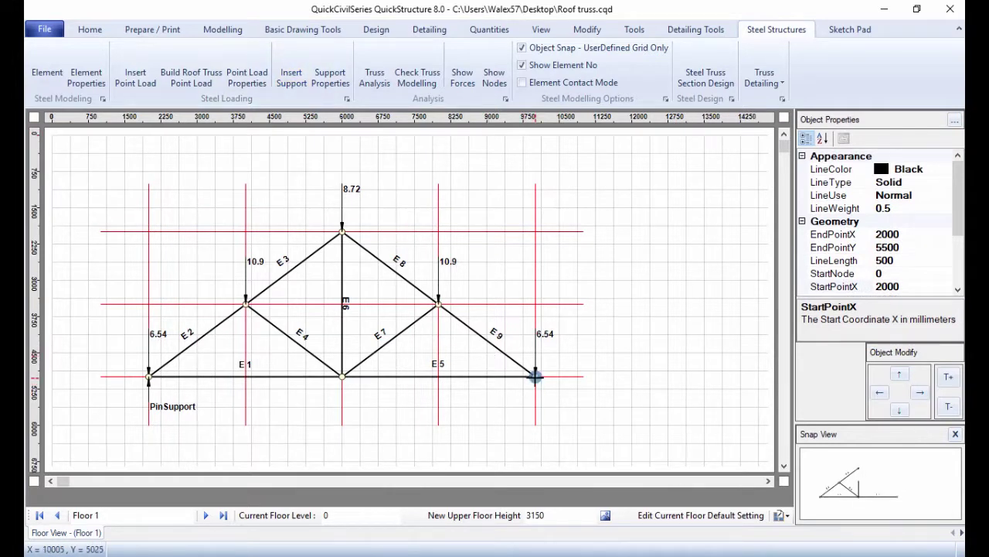
drag(535, 377, 533, 409)
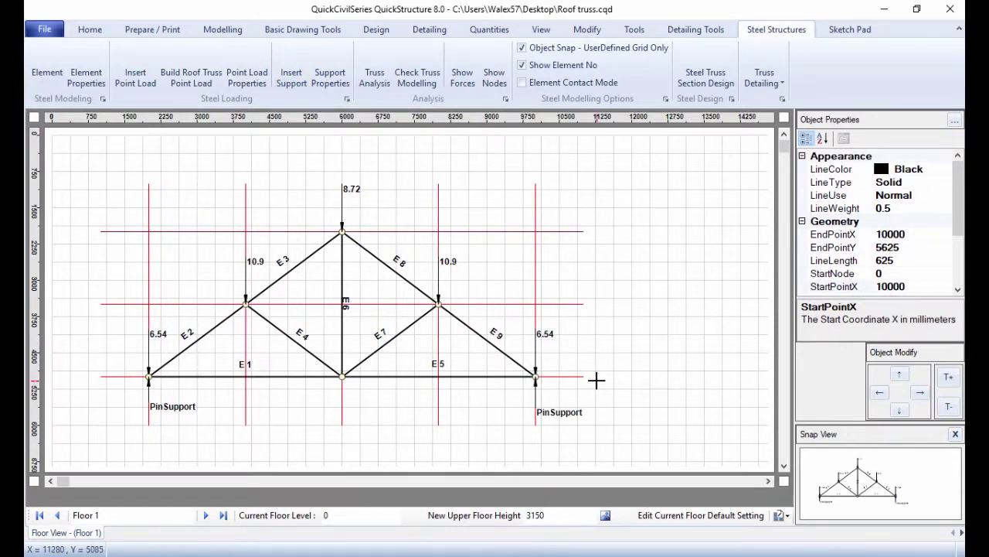
- Change the right end support's SupportType to RollerSupport
click(535, 395)
drag(958, 194, 959, 272)
double_click(903, 286)
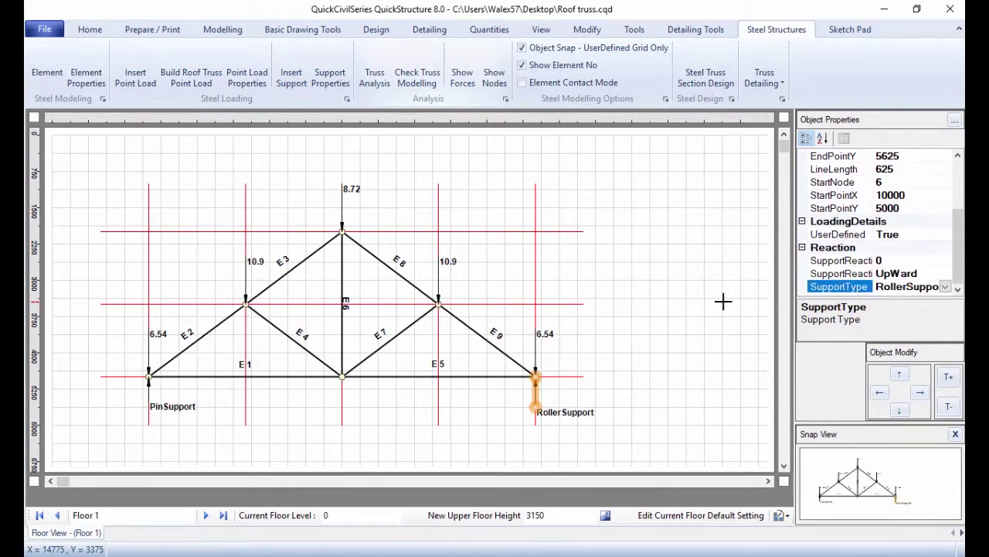
- Run the truss analysis and check member E2's force of -25.43
click(388, 91)
click(621, 351)
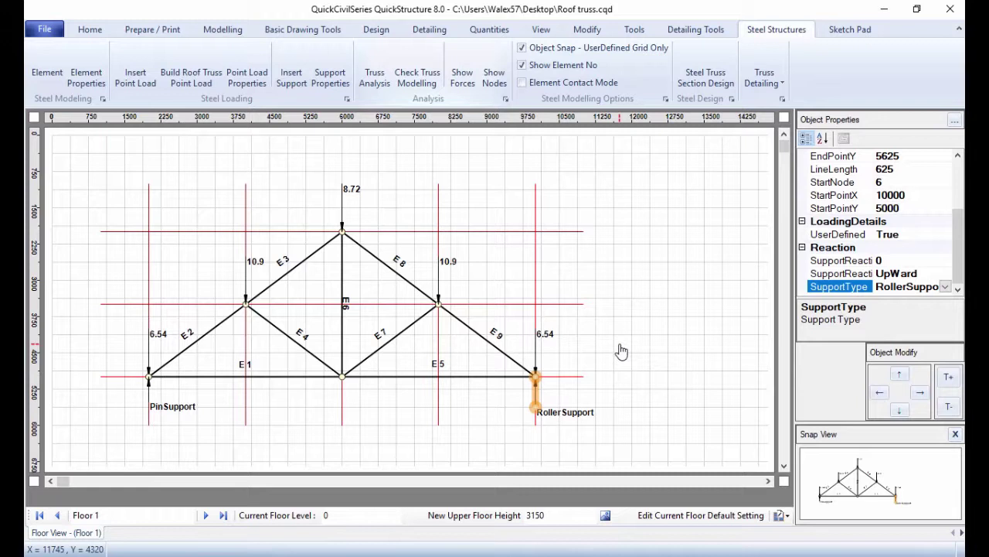
click(199, 337)
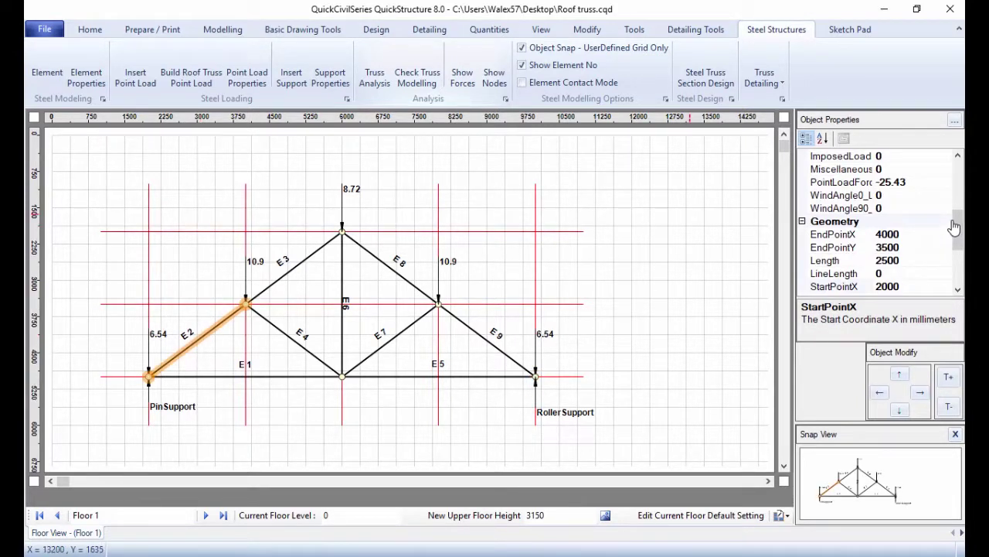
mouse_move(957, 218)
mouse_down()
mouse_move(957, 178)
mouse_move(956, 221)
mouse_up()
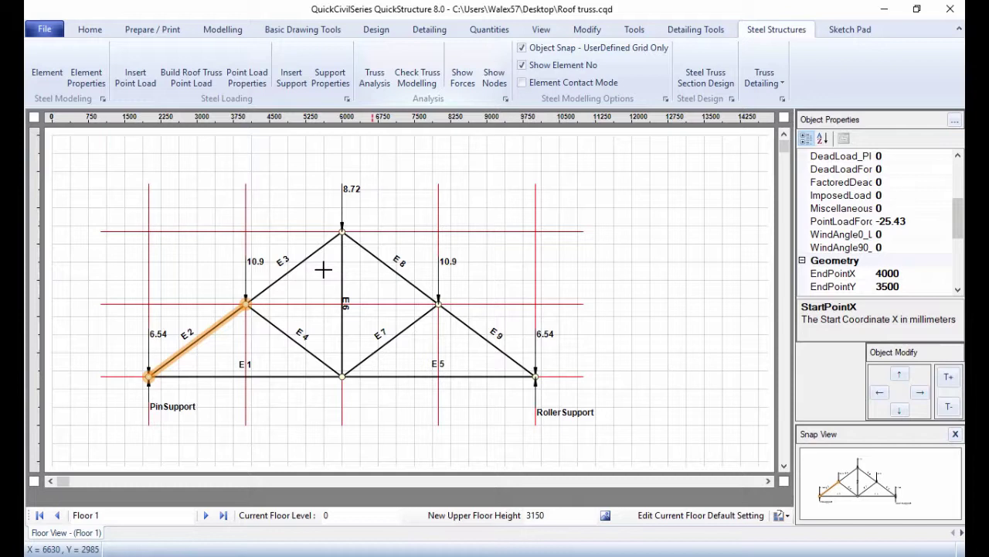
- Open Steel Truss Section Design and select Element 1
click(342, 296)
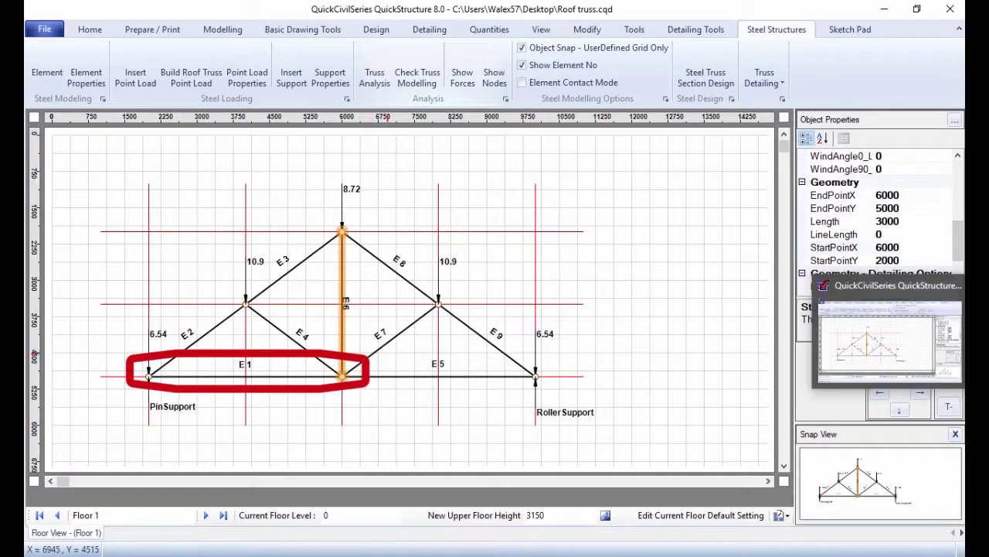
click(690, 80)
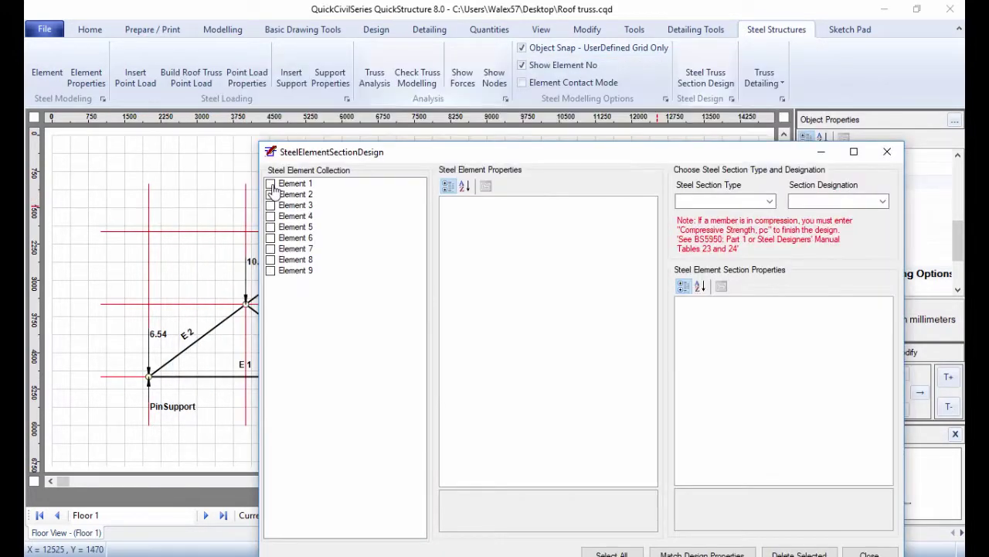
click(275, 185)
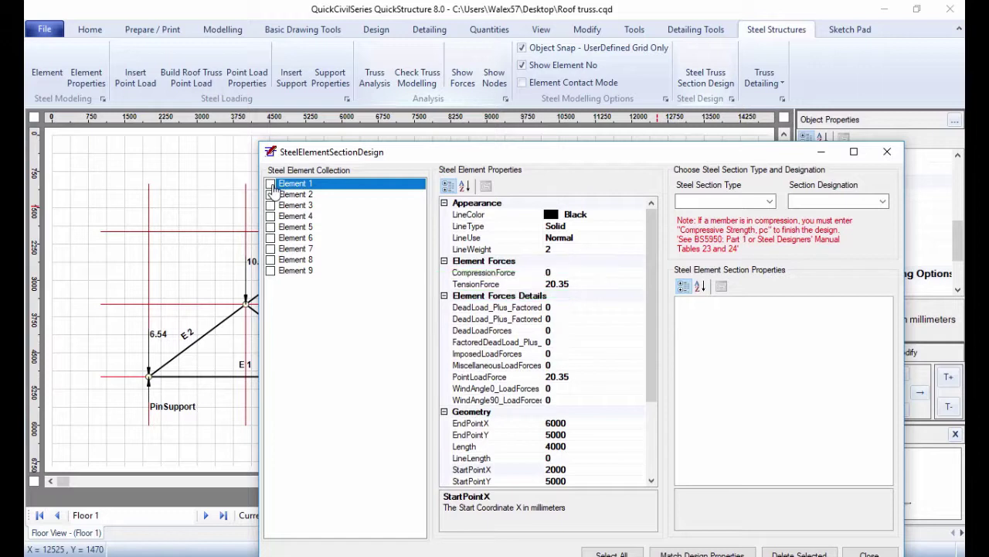
click(271, 184)
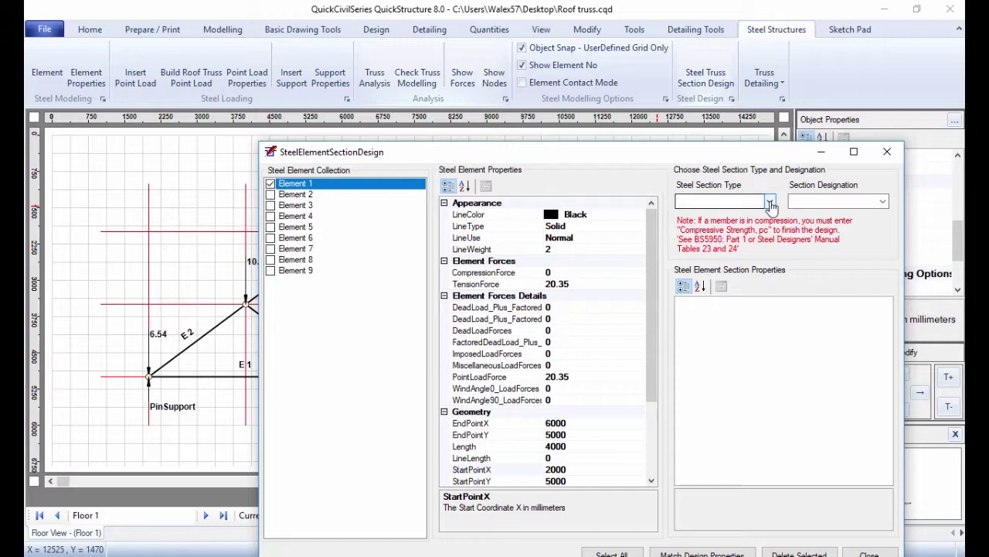
- Set Element 1's section to a 90x90x8 equal angle and review its tensile check
click(769, 201)
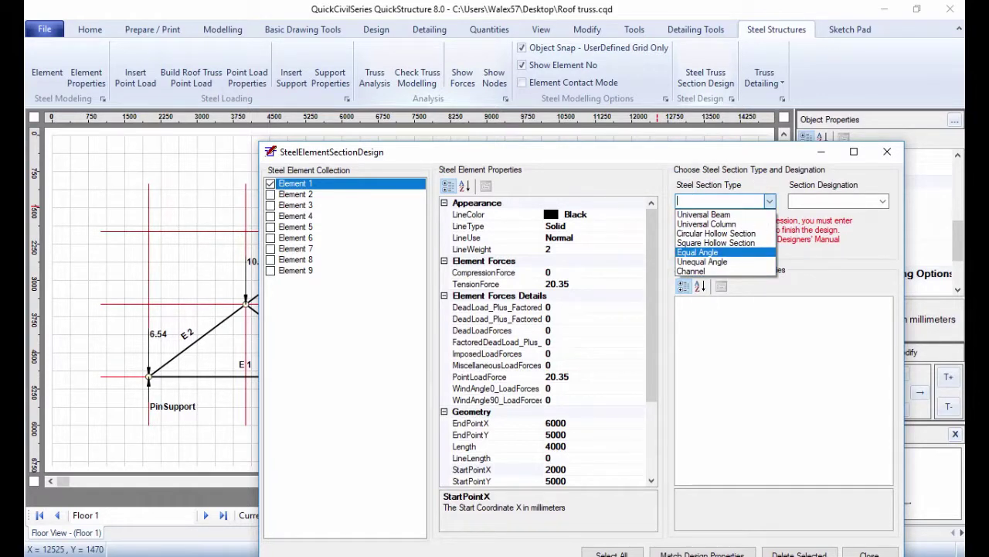
click(697, 252)
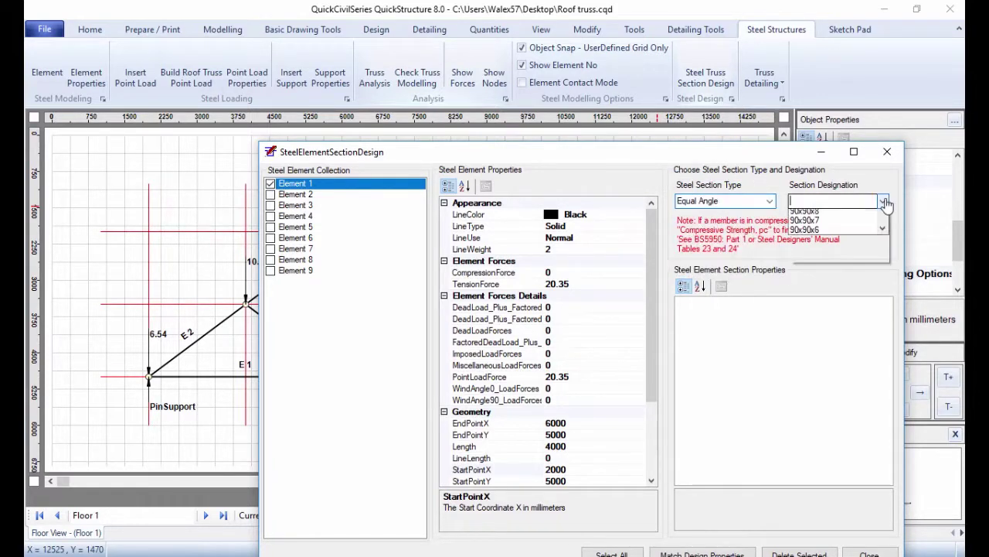
click(882, 201)
click(882, 201)
click(882, 201)
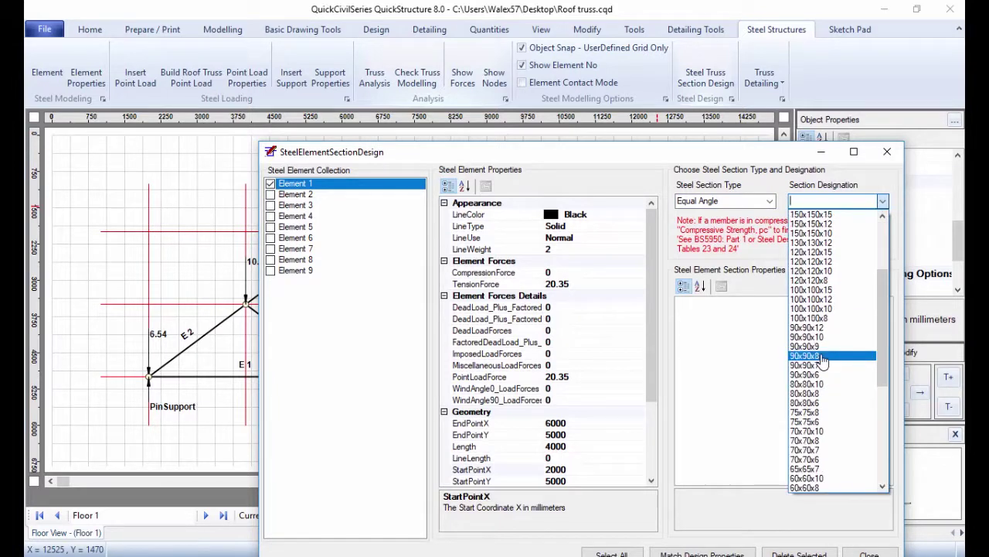
click(822, 356)
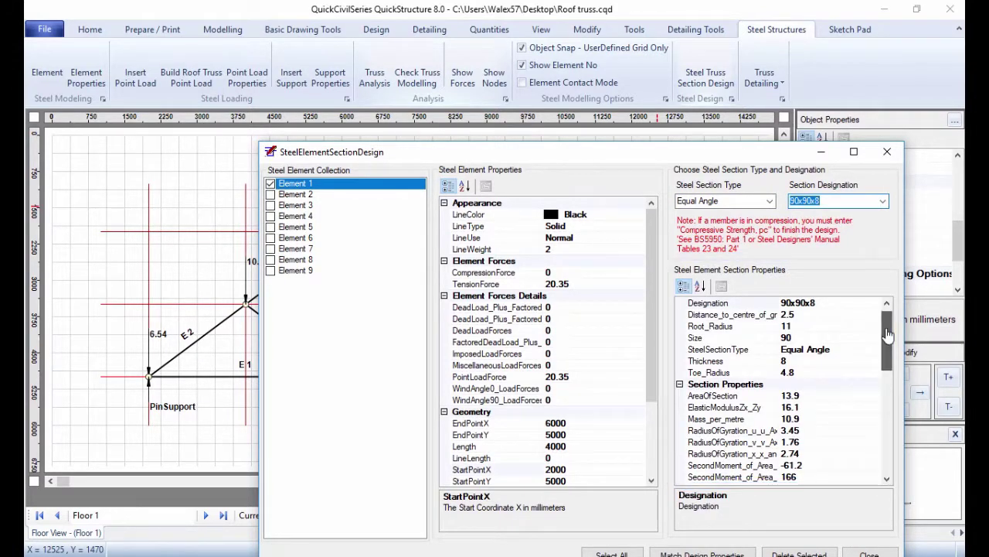
drag(887, 332, 889, 467)
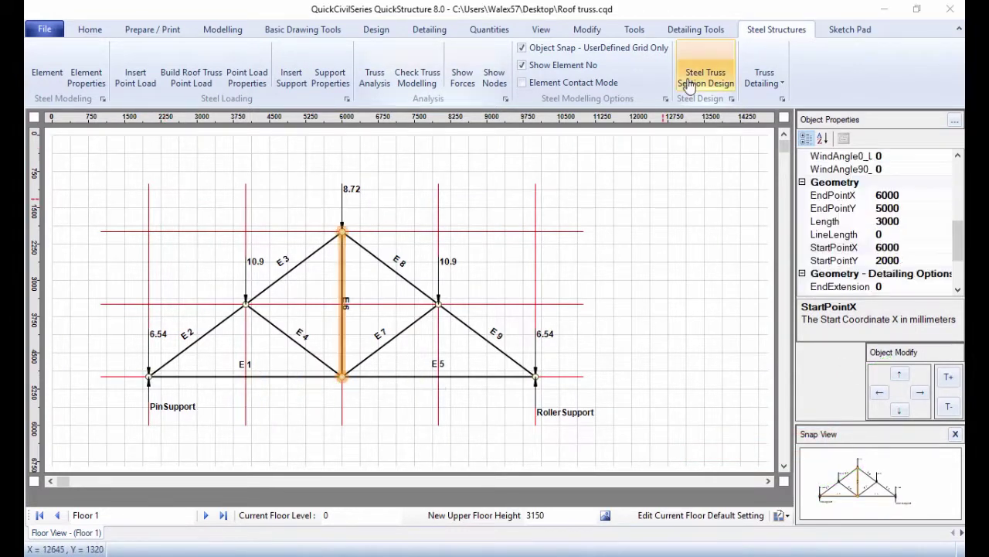
click(689, 77)
- Copy Element 1's equal angle section to Element 5 using Match Design Properties
click(204, 104)
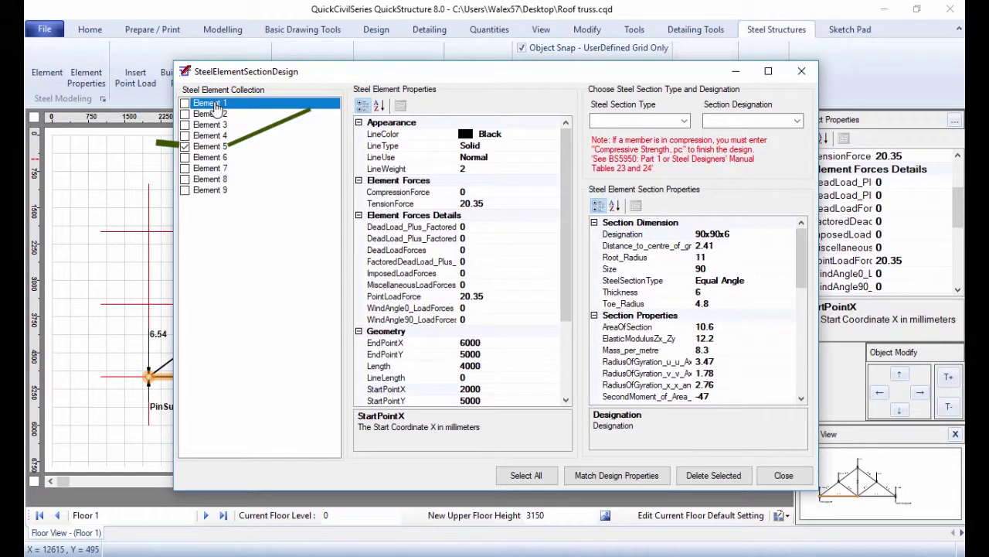
click(606, 476)
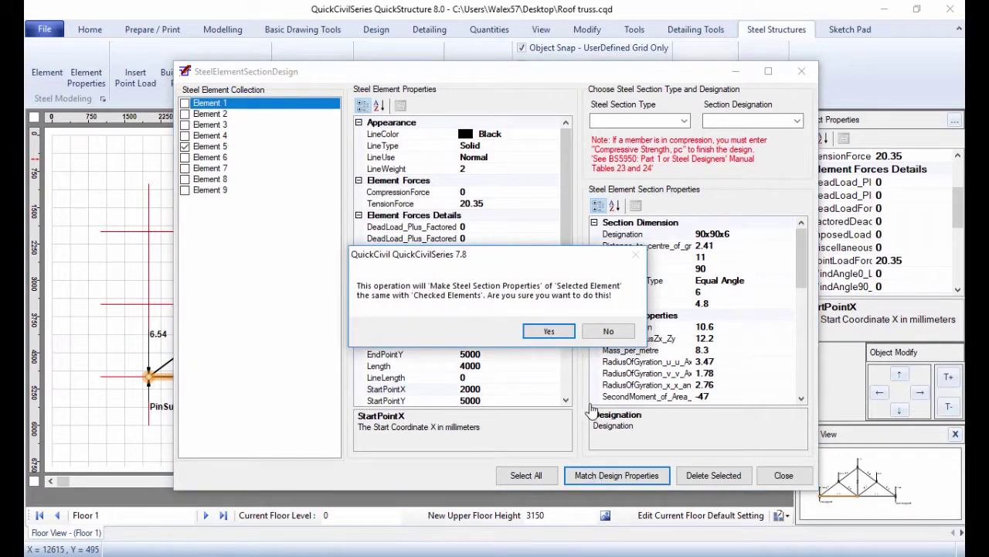
click(545, 333)
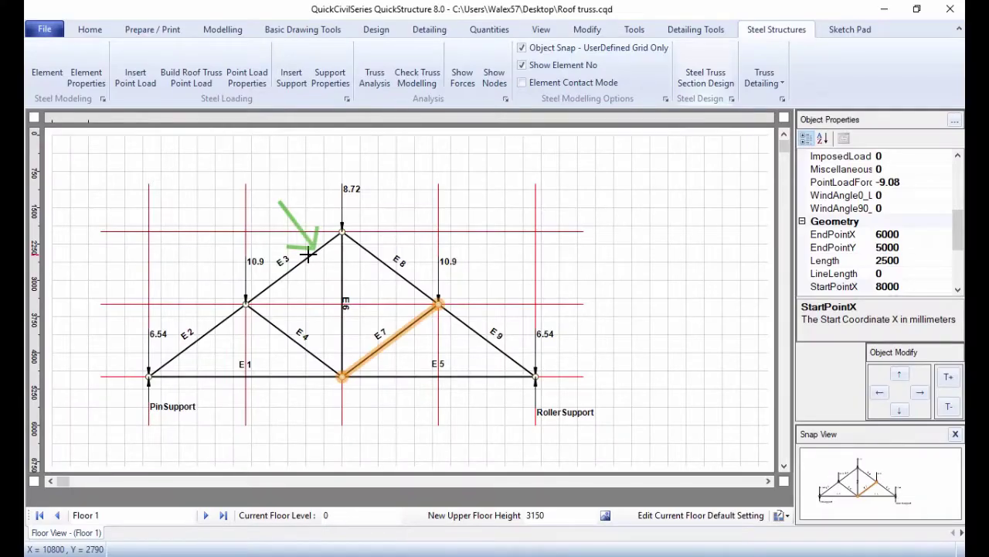
- Select member E3 and show Element 3's properties in Steel Truss Section Design
click(307, 256)
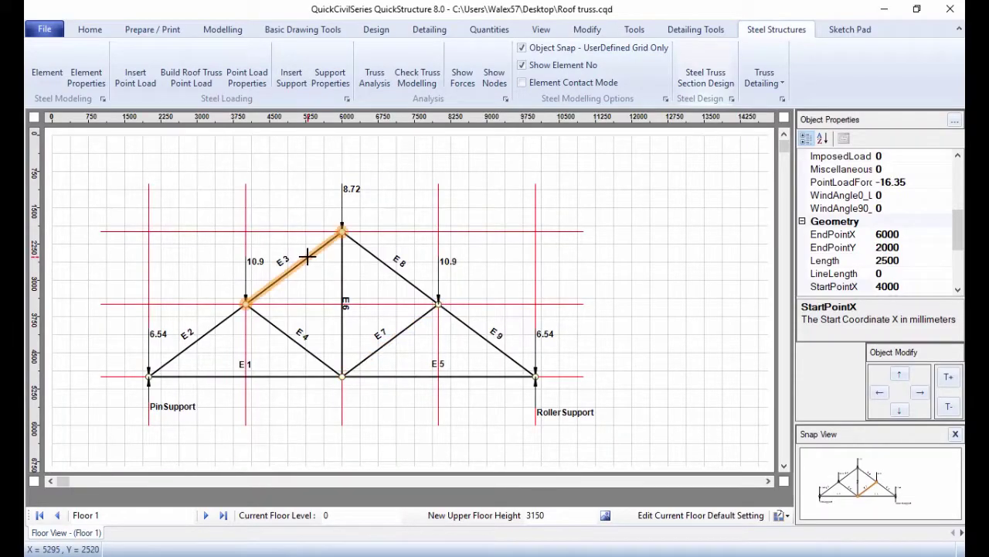
scroll(949, 203, down, 5)
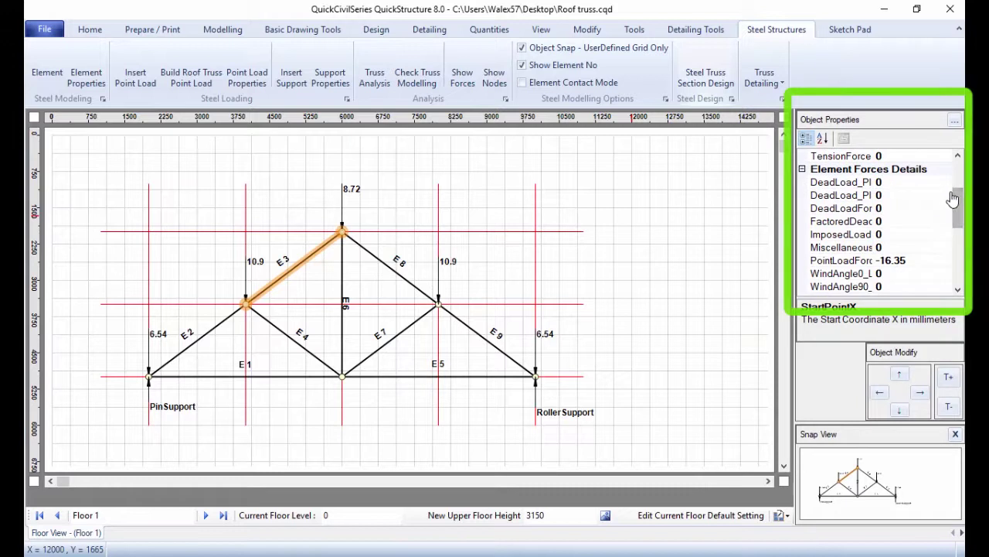
scroll(950, 203, up, 1)
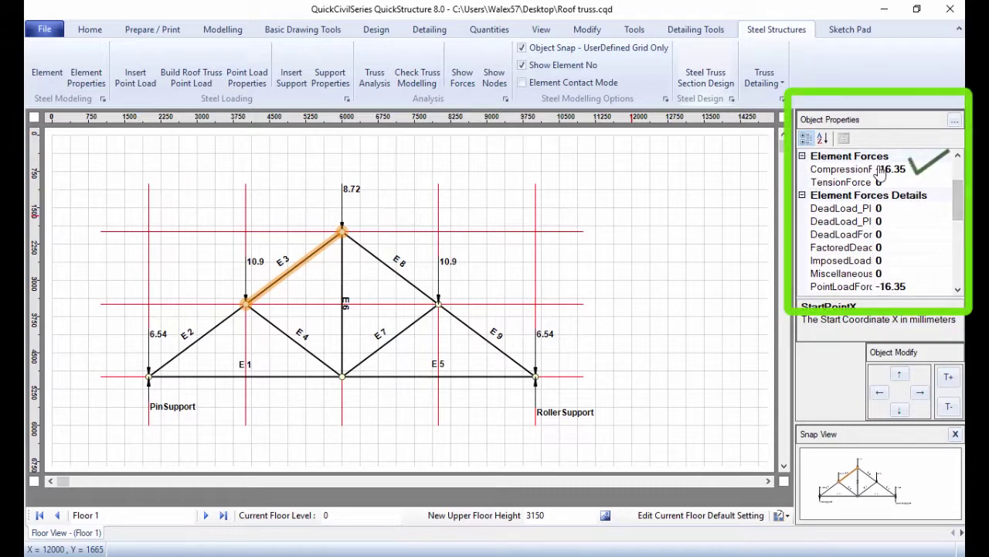
click(705, 78)
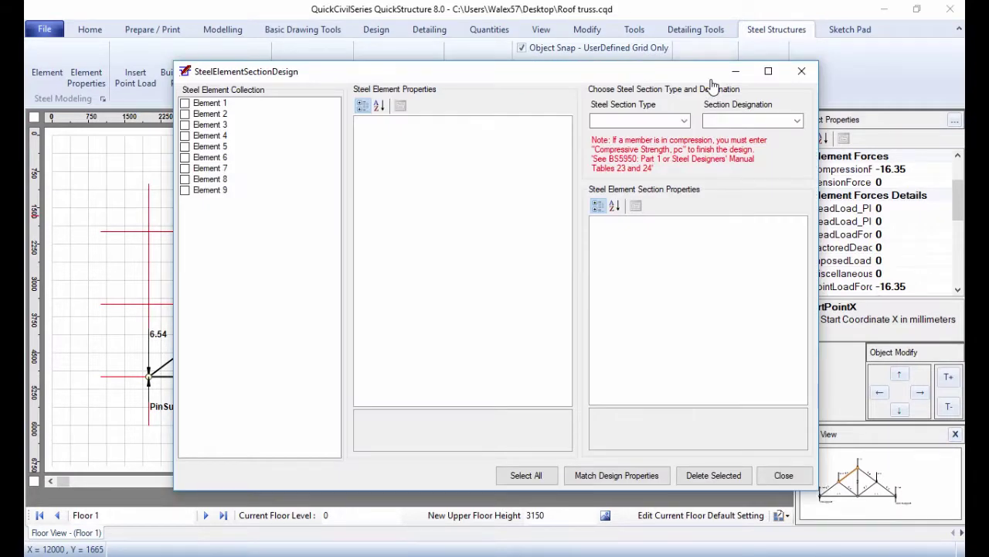
click(238, 84)
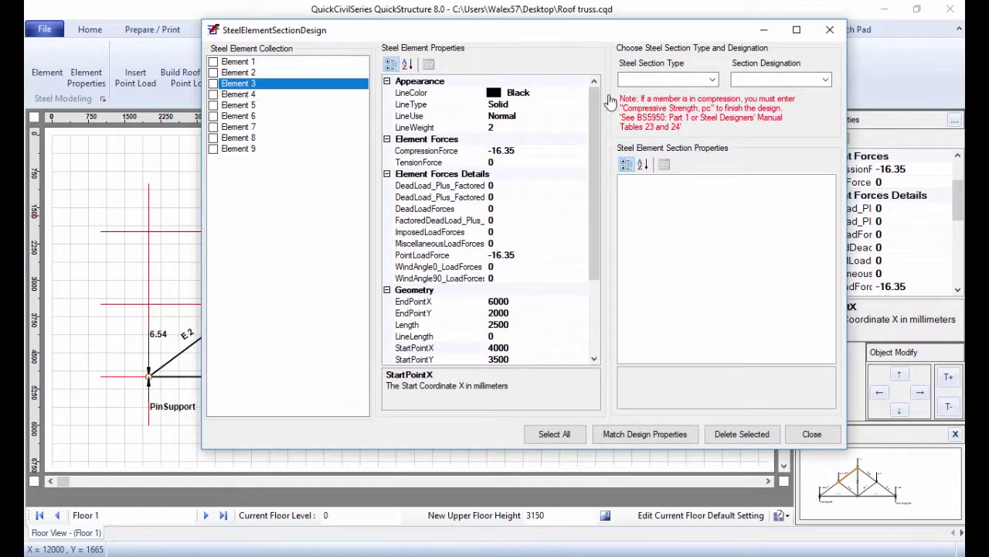
- Size Element 3 as a 90x90x6 equal angle, then bring up the BS 5950 PDF
click(712, 80)
click(653, 128)
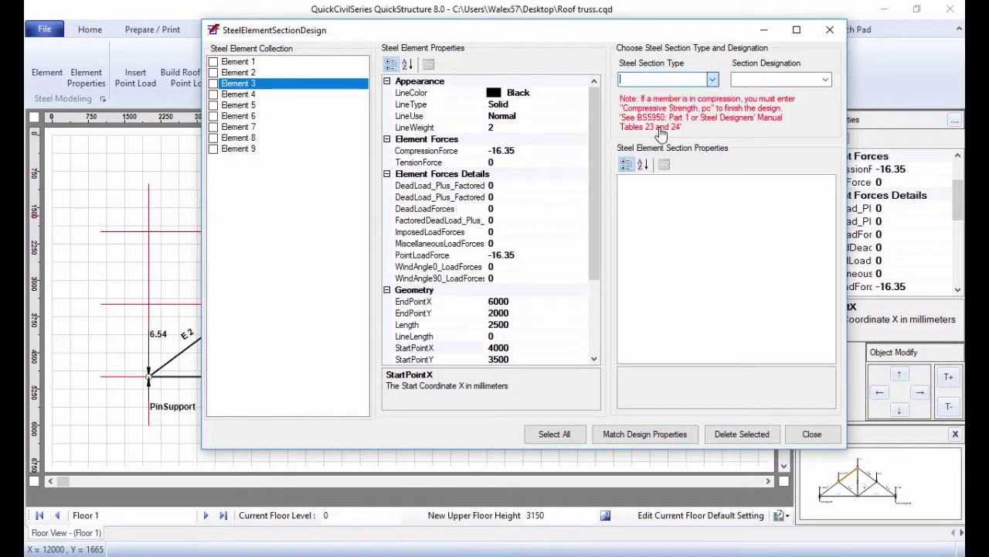
click(820, 77)
drag(824, 104, 822, 193)
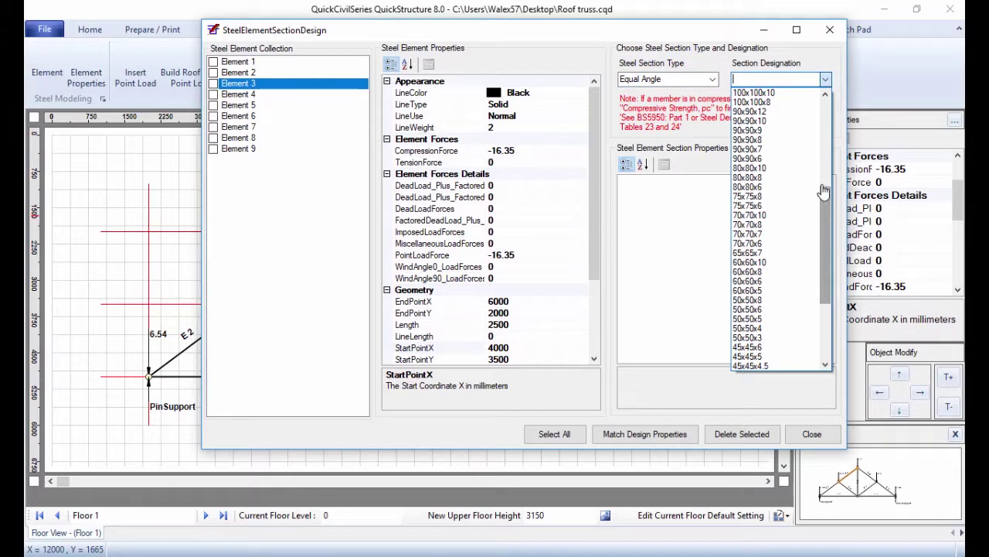
click(754, 158)
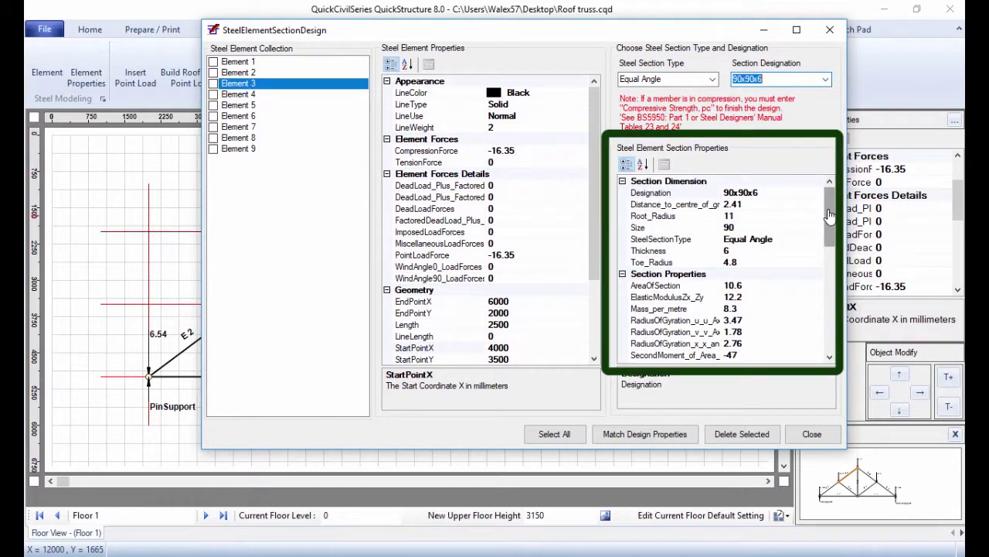
drag(829, 216, 829, 307)
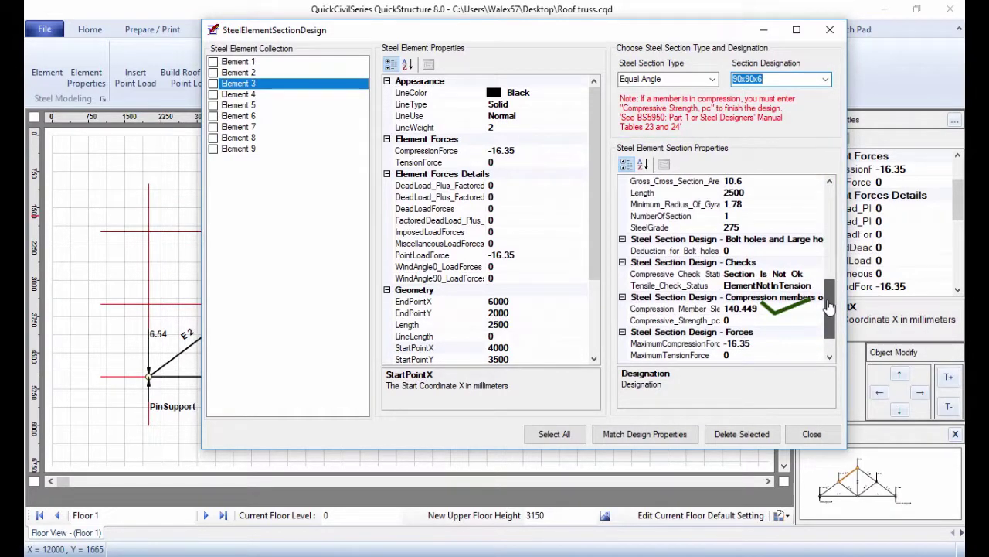
key(alt+Tab)
click(961, 536)
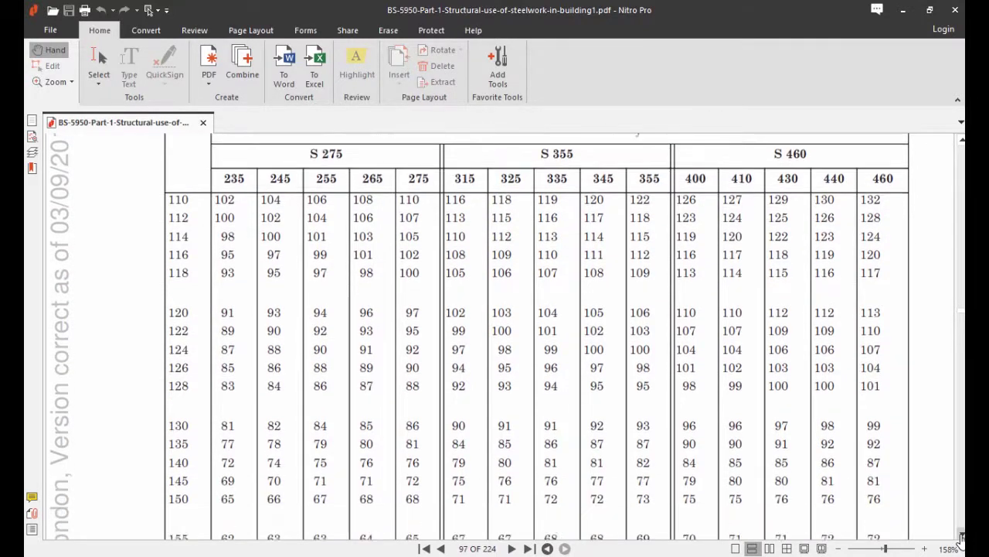
- Take the S275 compressive strength of 76 at slenderness 140, then return to QuickStructure
click(961, 536)
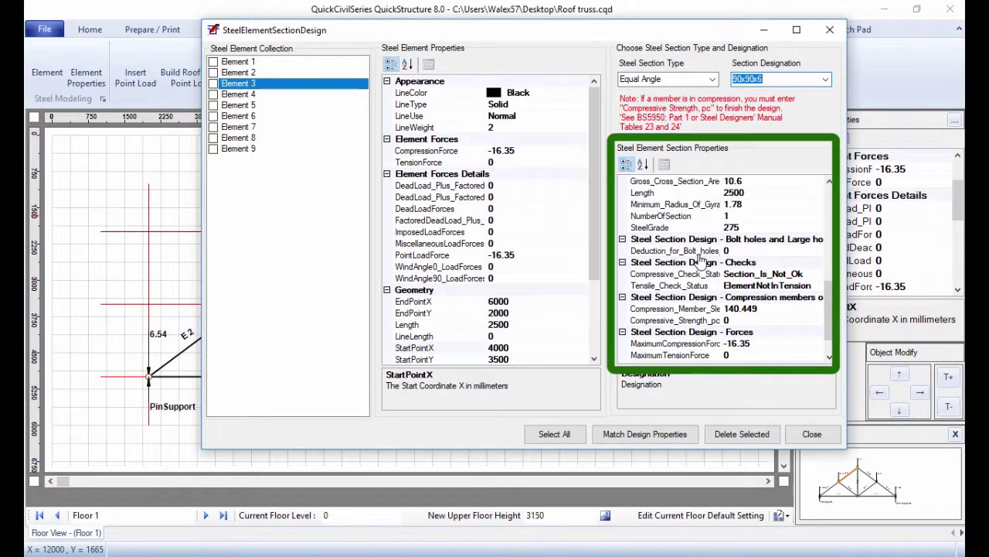
- Set Element 3's Compressive_Strength_pc to 76 so it passes, then view the truss line diagram
click(727, 320)
text(76)
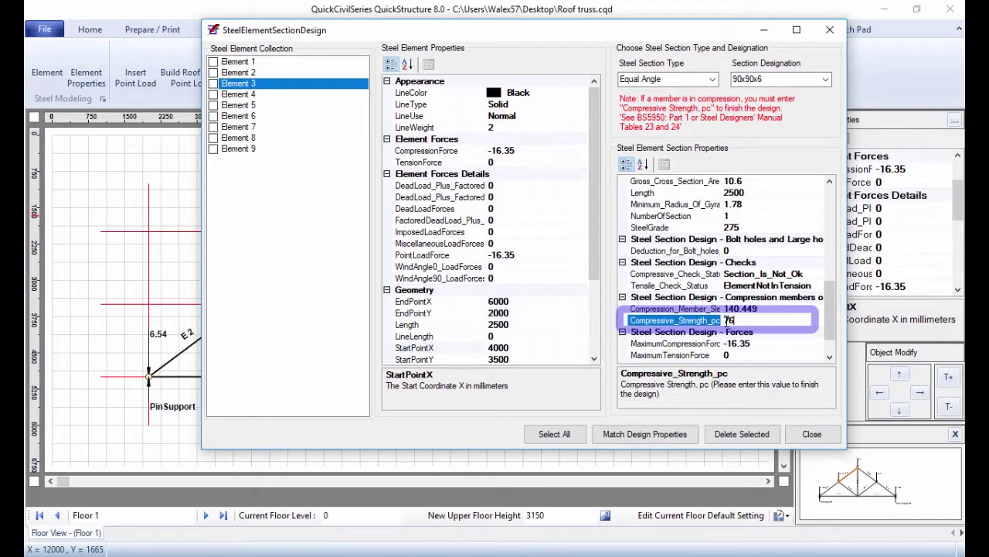
click(799, 331)
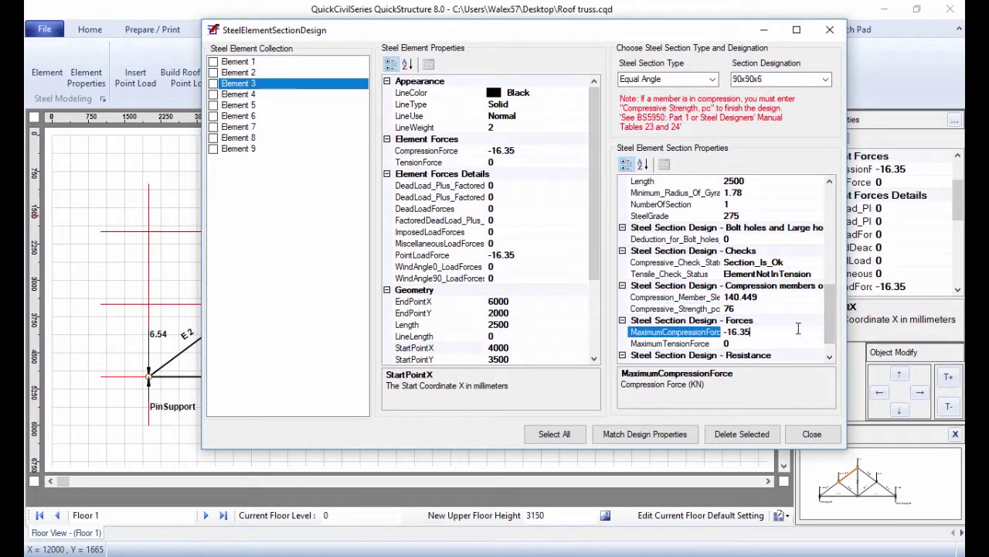
scroll(827, 333, down, 1)
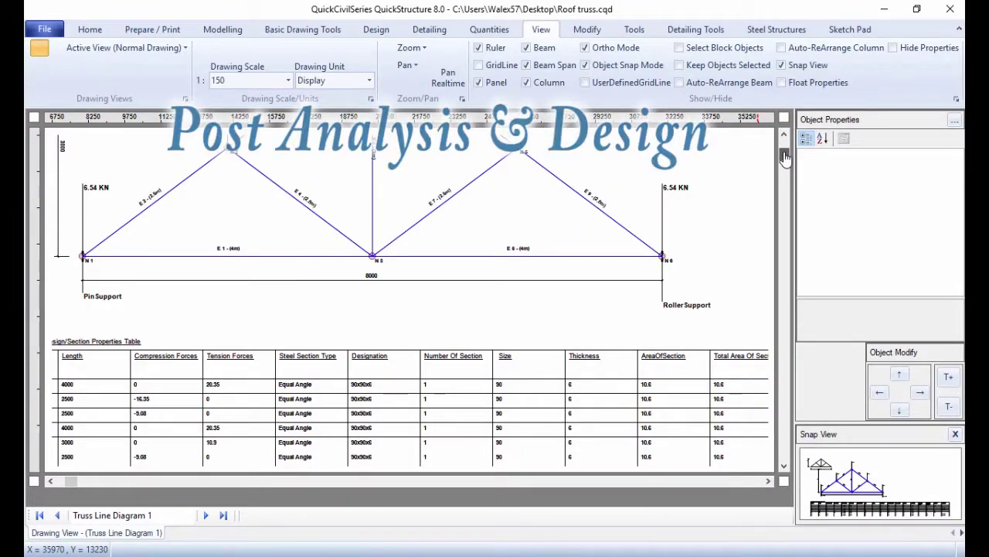
- Label each Floor 1 truss member with its axial force, from E1 20 KN to E9 -25 KN
scroll(785, 157, down, 1)
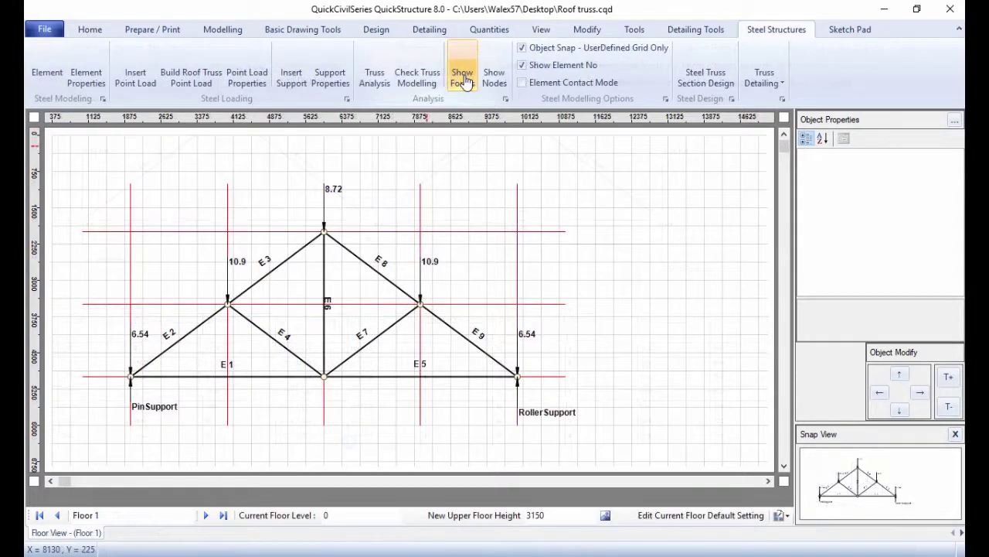
click(464, 80)
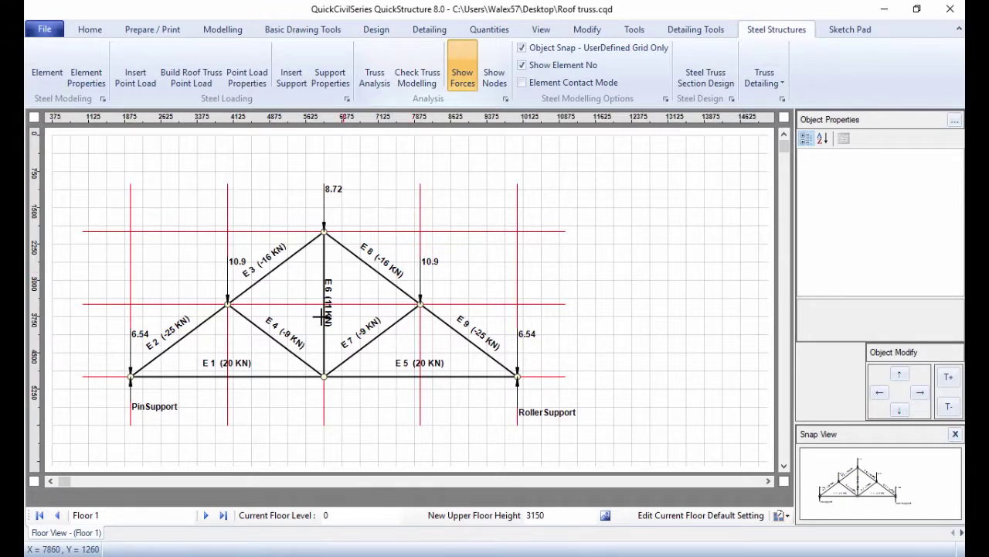
- Hide the member forces and generate the Truss Elements Design/Section Properties Table drawing
click(464, 77)
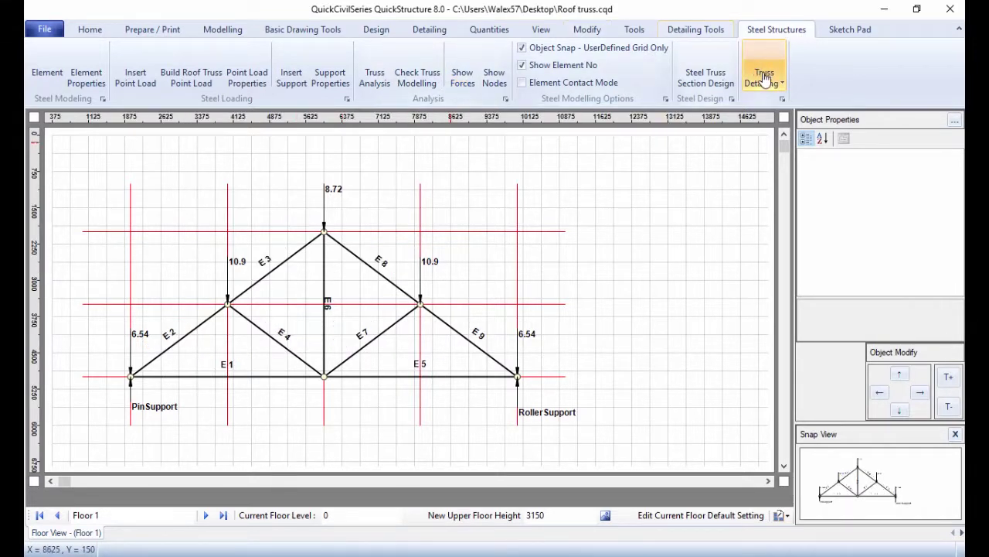
click(764, 78)
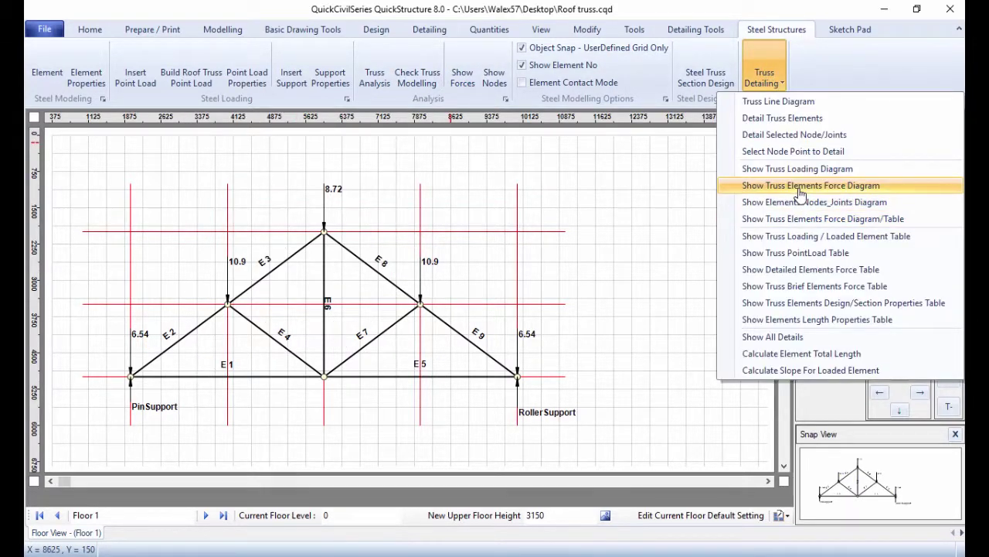
click(790, 308)
drag(784, 151, 785, 161)
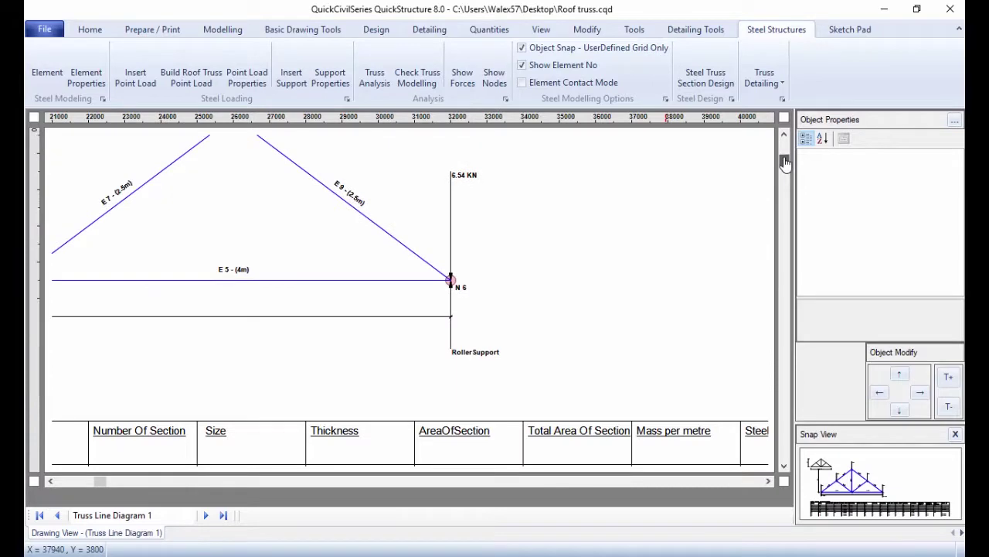